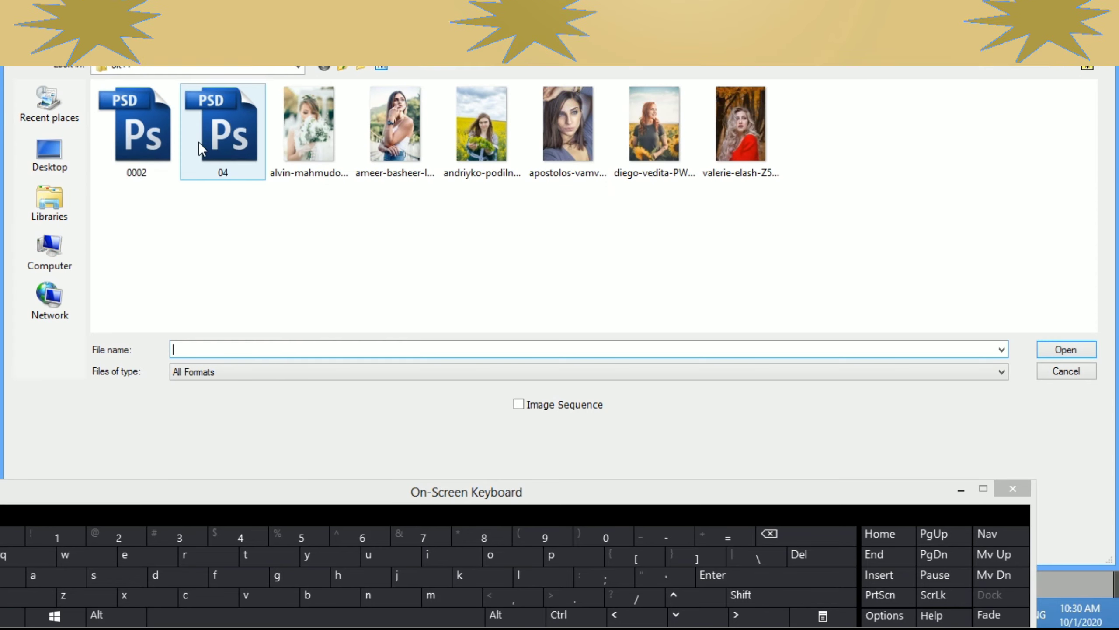
- Open the 04 PSD album template from the ok++ folder
left_click(212, 133)
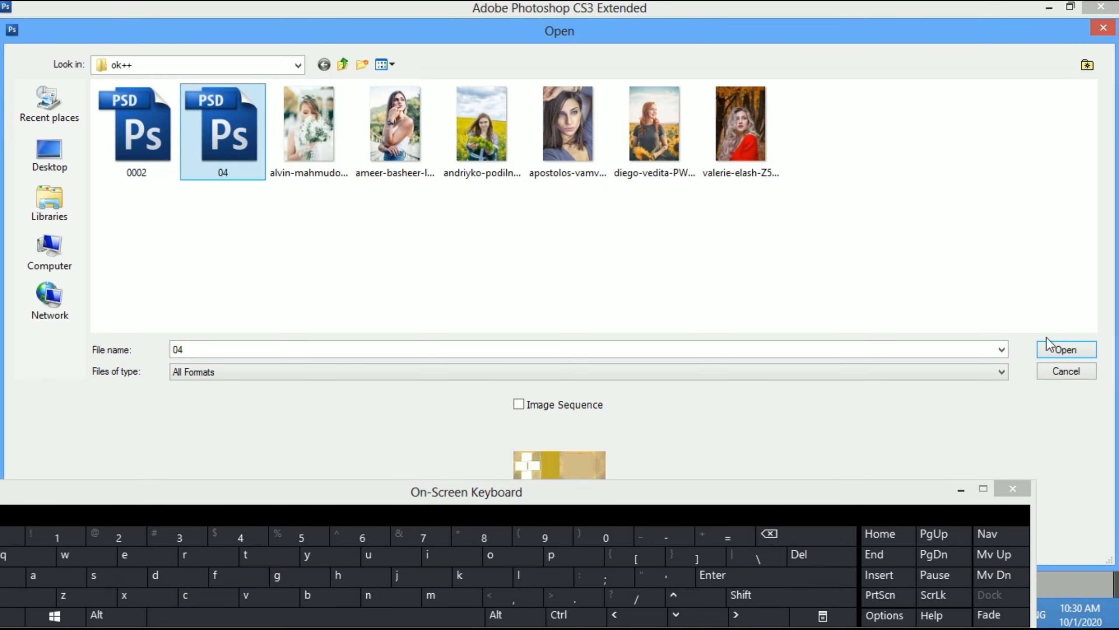
left_click(1070, 349)
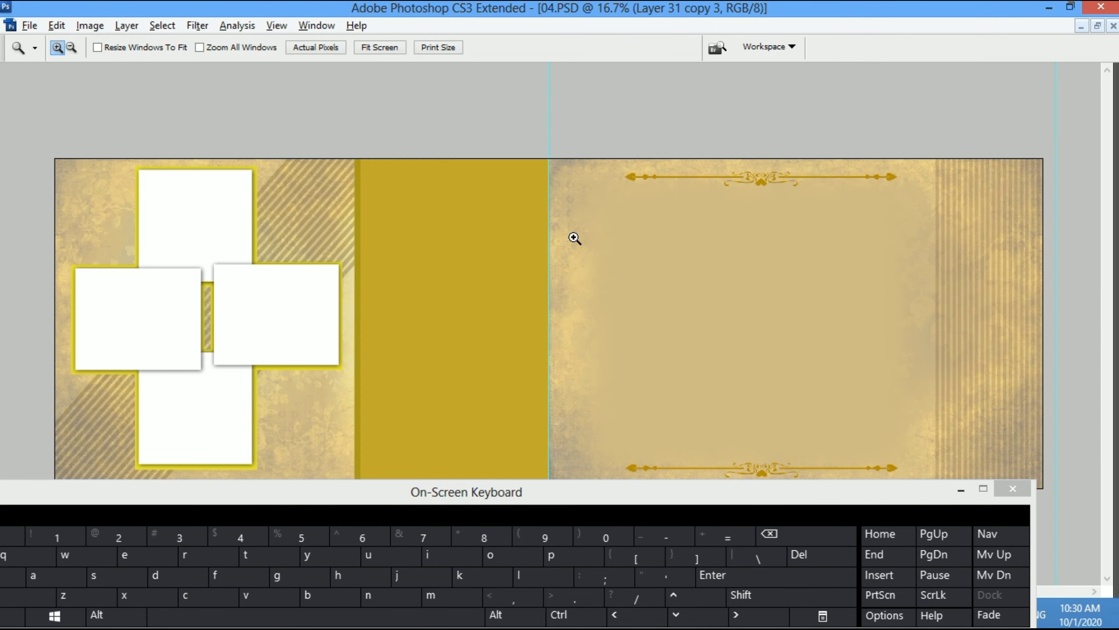
- Check the album template's pixel dimensions, document size and resolution without changing them
right_click(446, 271)
left_click(458, 280)
right_click(458, 278)
left_click(468, 284)
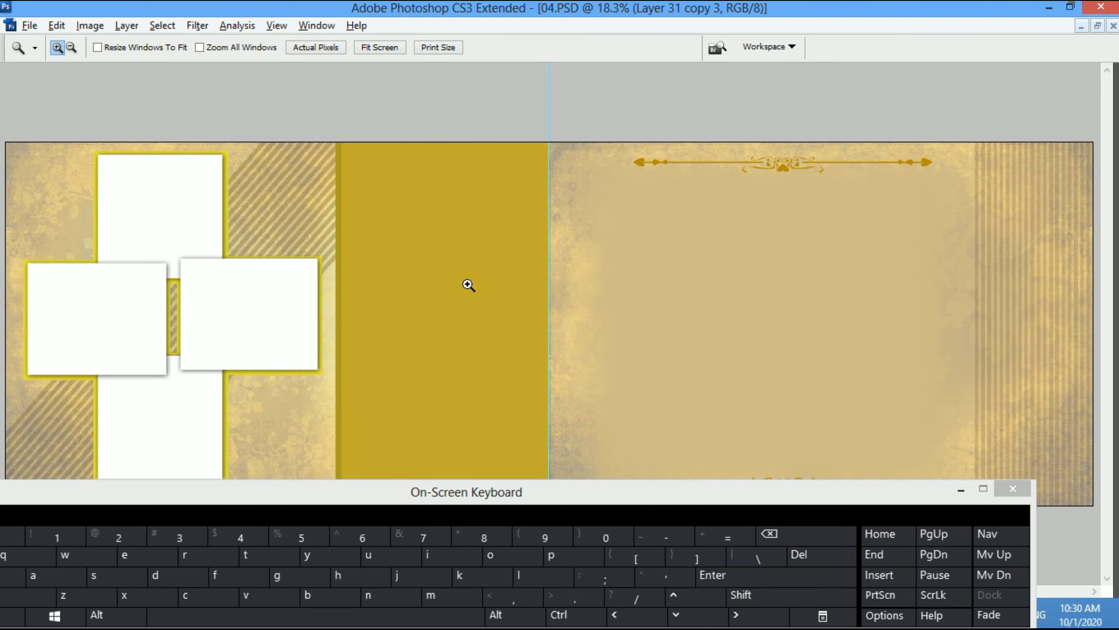
key("ctrl+alt+i")
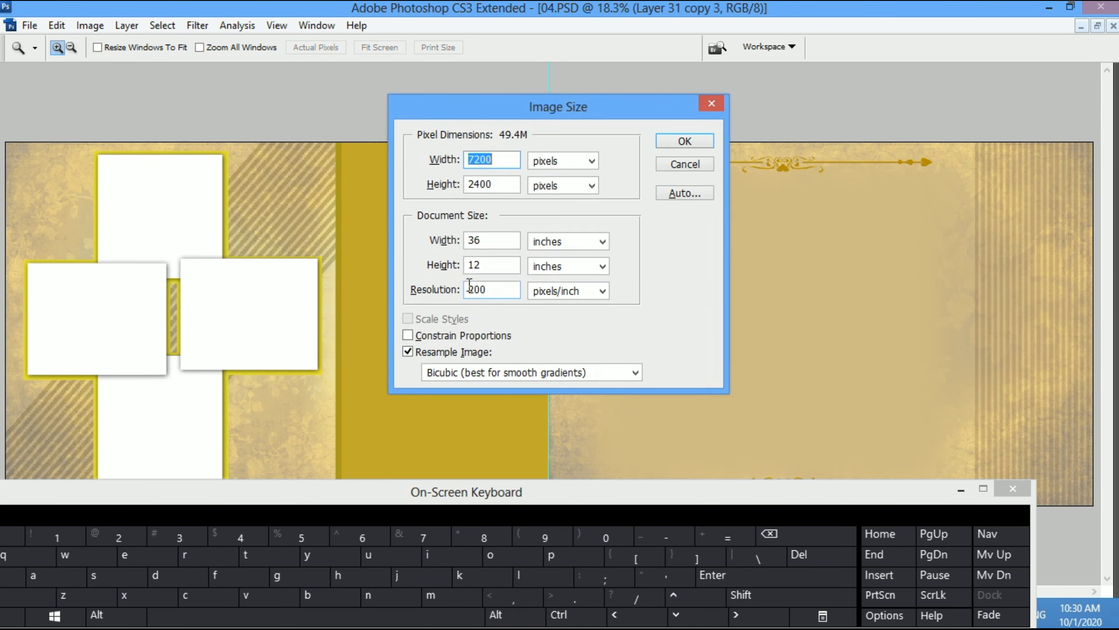
key("Escape")
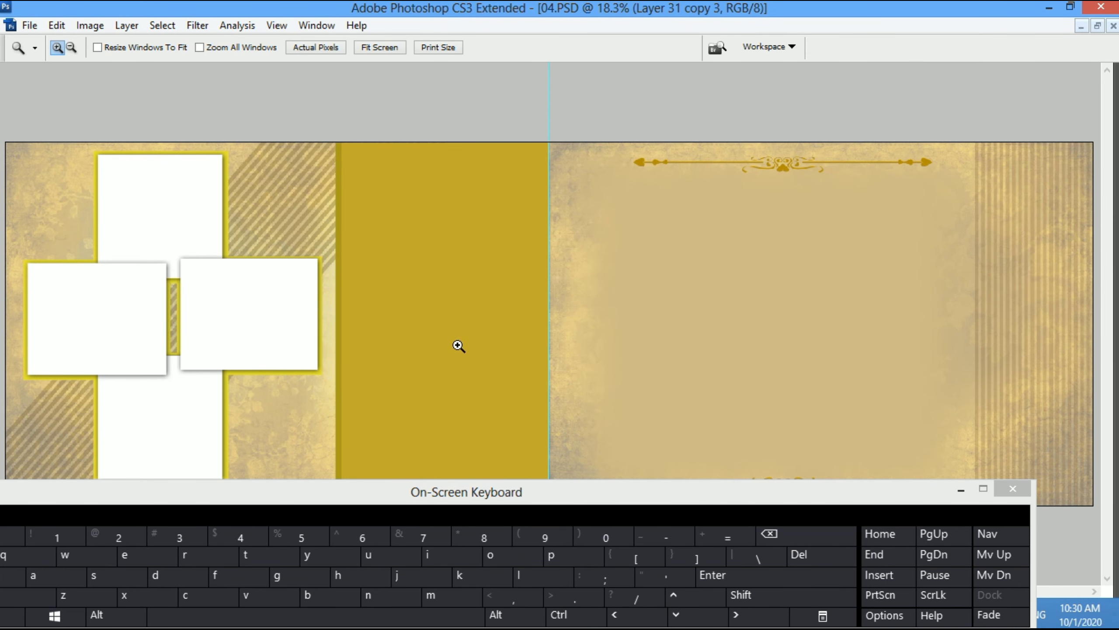
- Show the toolbox and the Layers panel, and fit the whole album spread in the window
key("Tab")
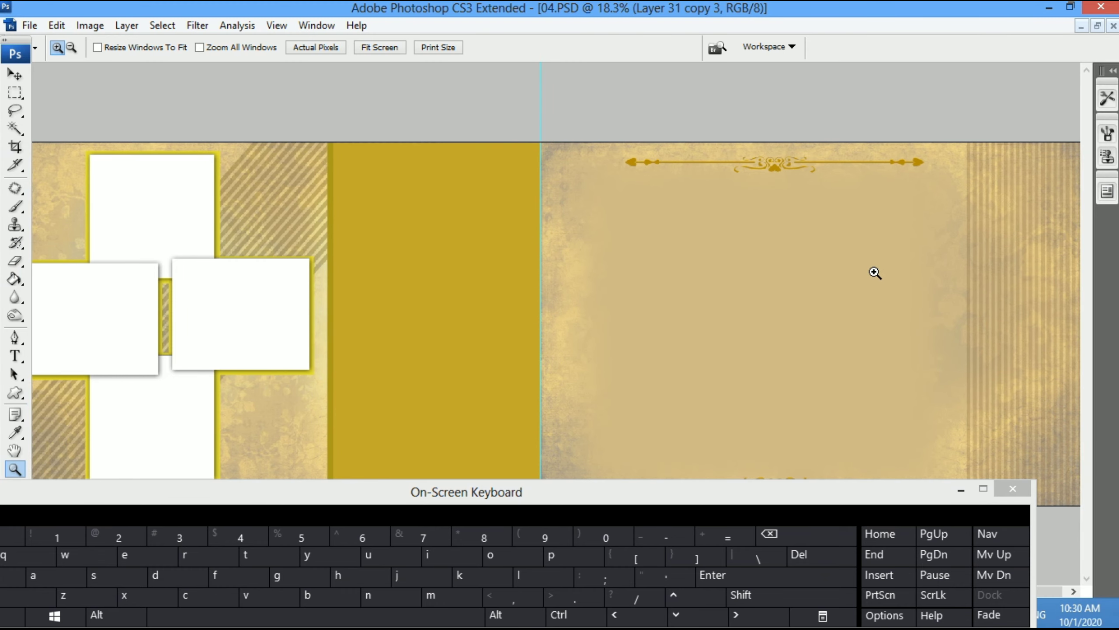
key("F7")
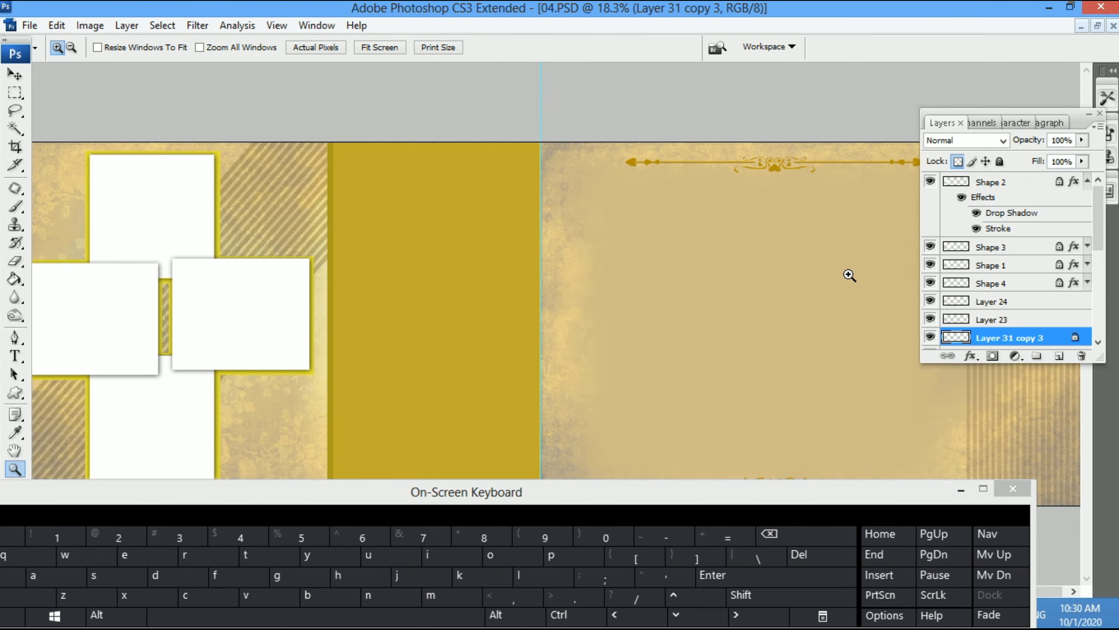
key("ctrl+0")
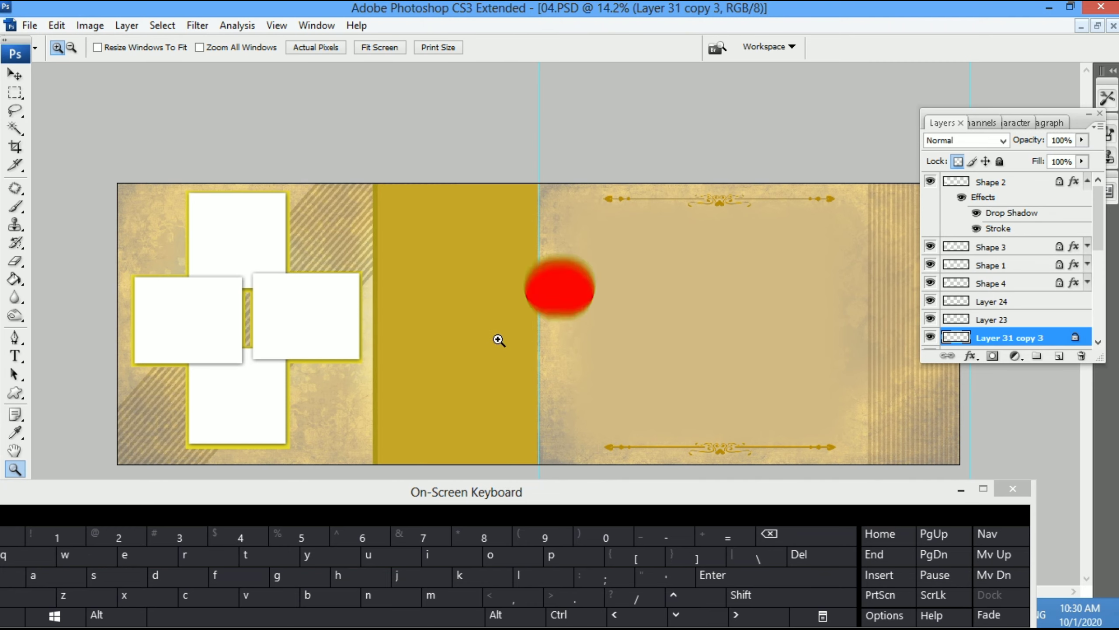
- Review the album spread's image size settings once more and leave them as they are
key("alt+Tab")
key("ctrl+alt+i")
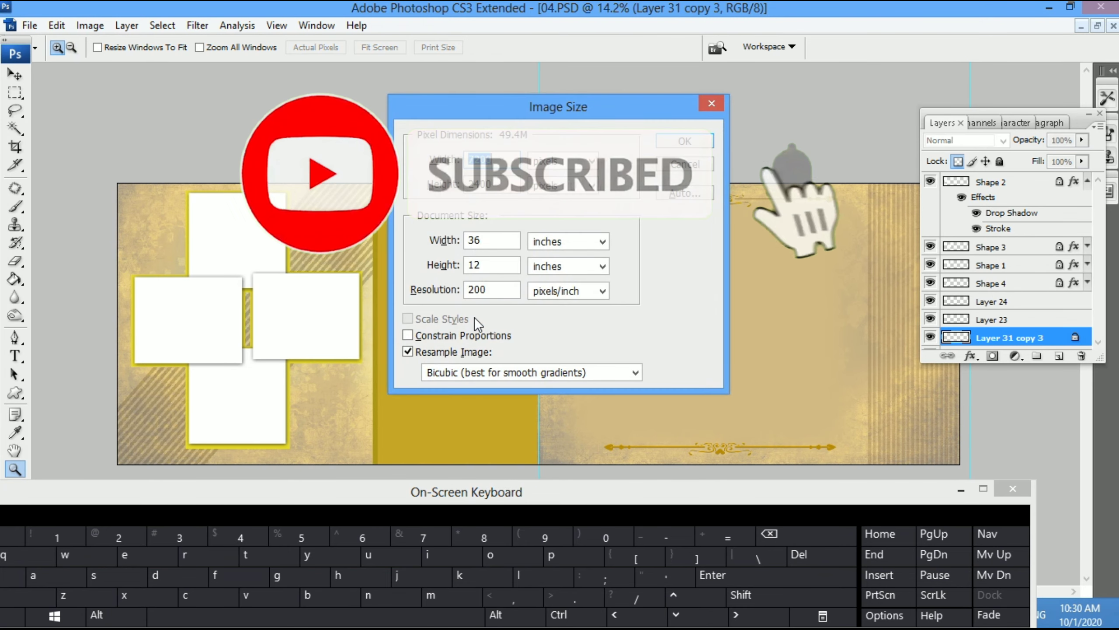
key("Escape")
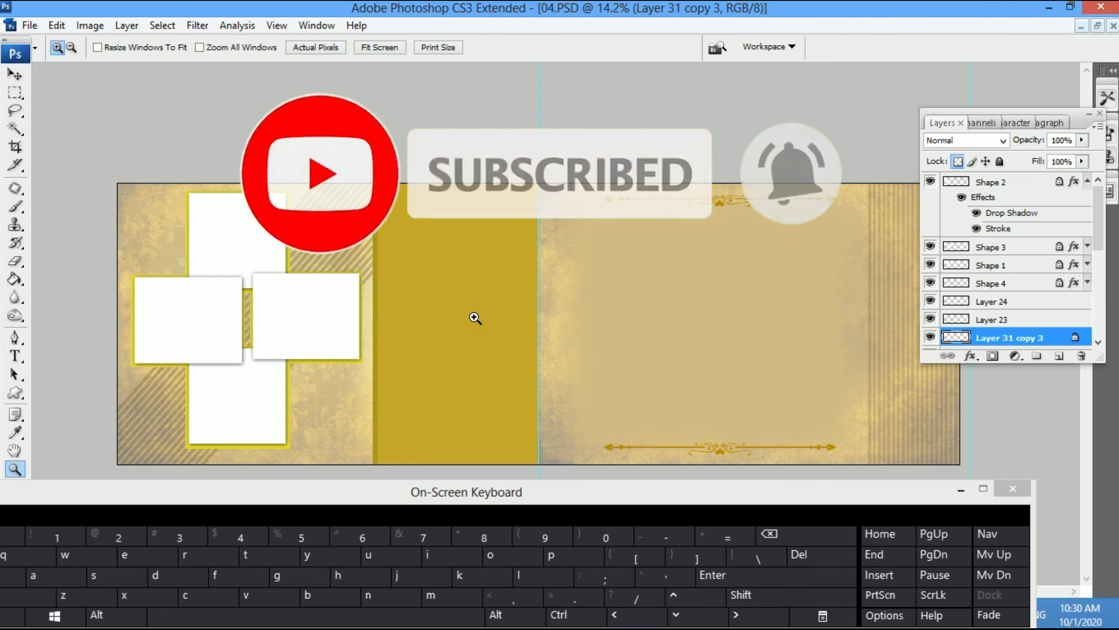
- Open all six portrait JPEG photos from the ok++ folder together
left_click(26, 29)
left_click(37, 56)
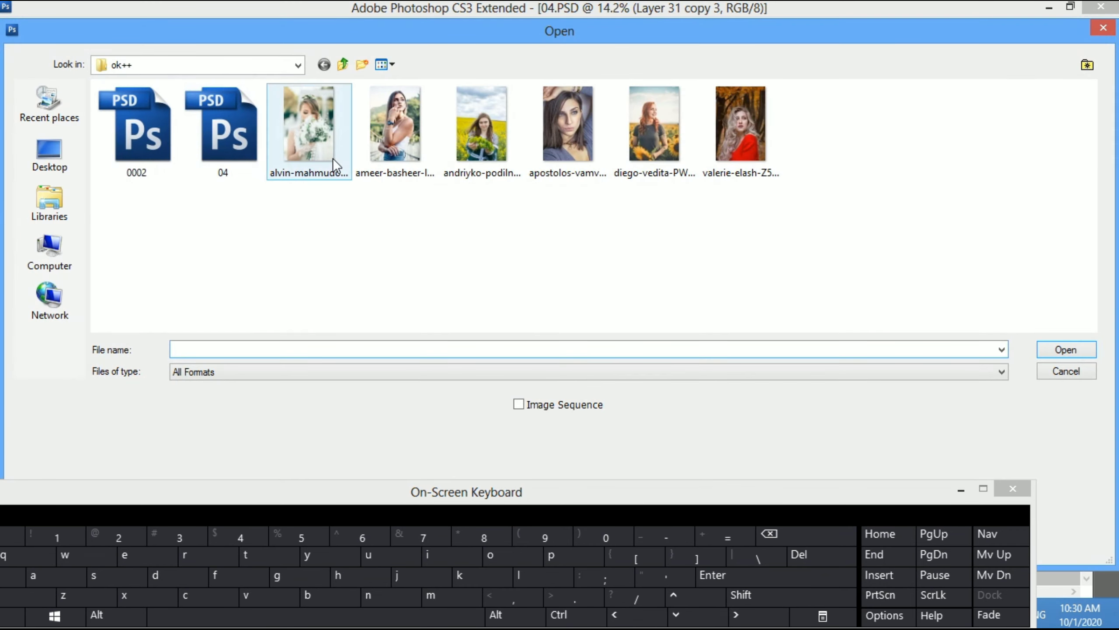
left_click(315, 150)
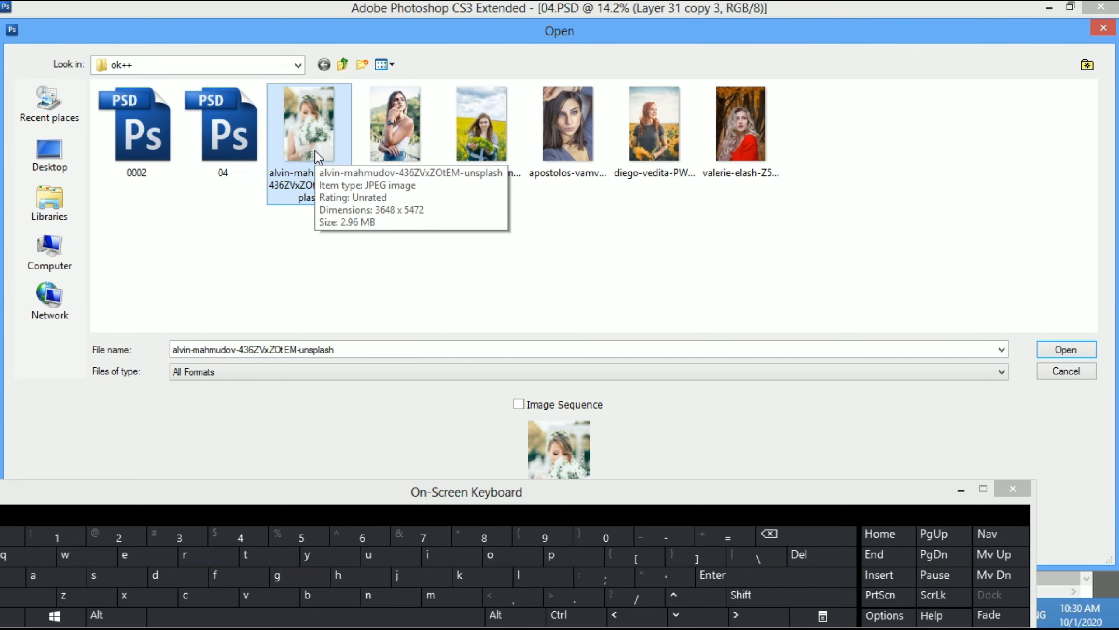
left_click(740, 123, "ctrl")
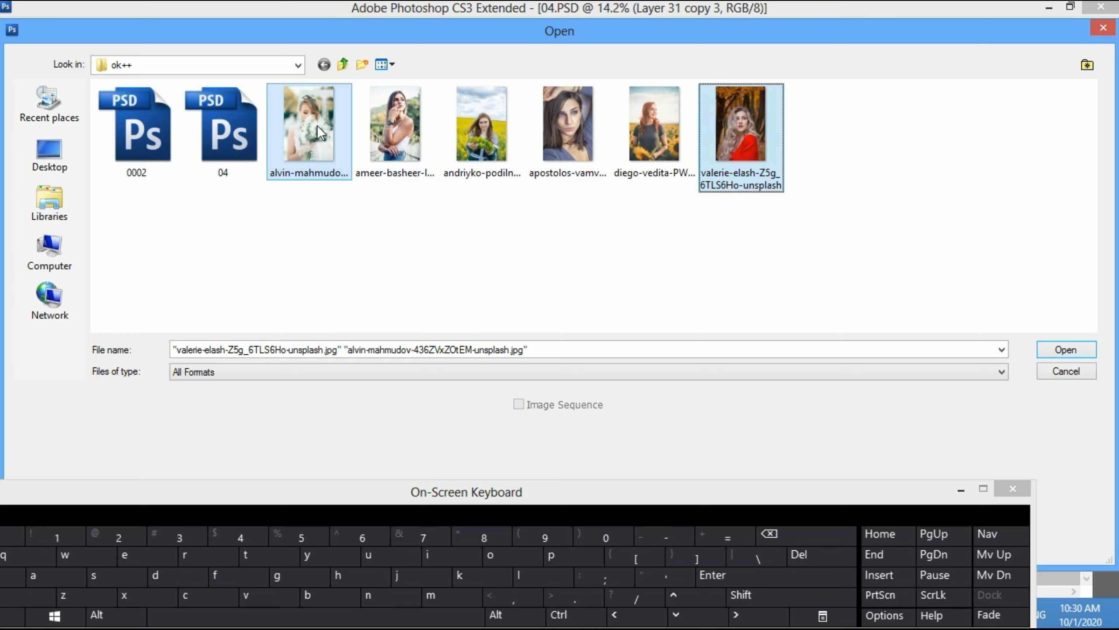
left_click(318, 125)
left_click(740, 123, "shift")
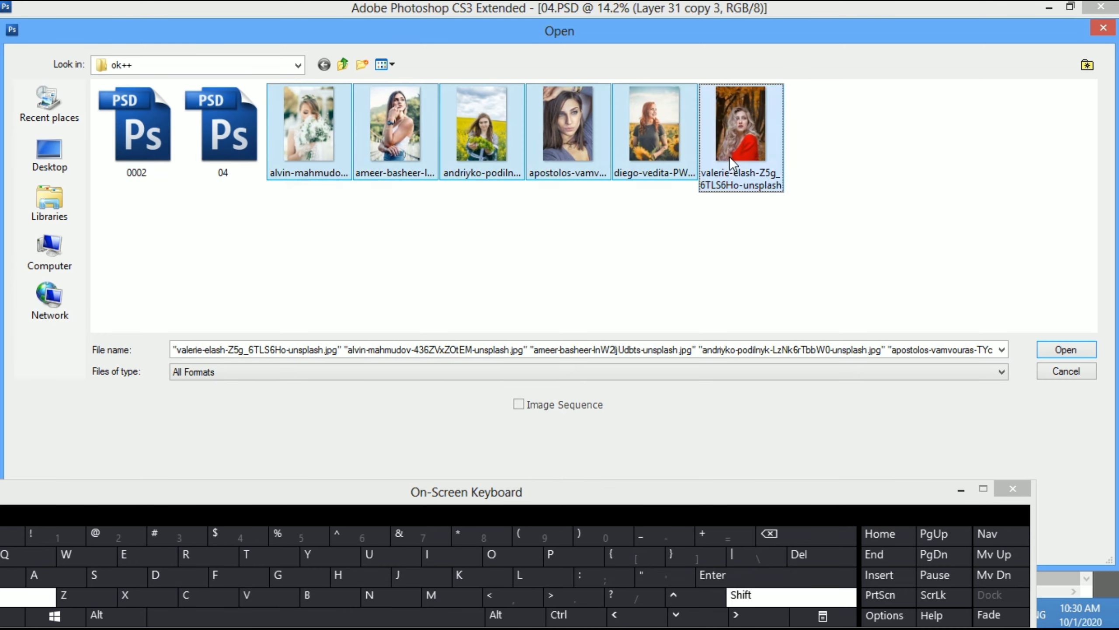
left_click(1062, 350)
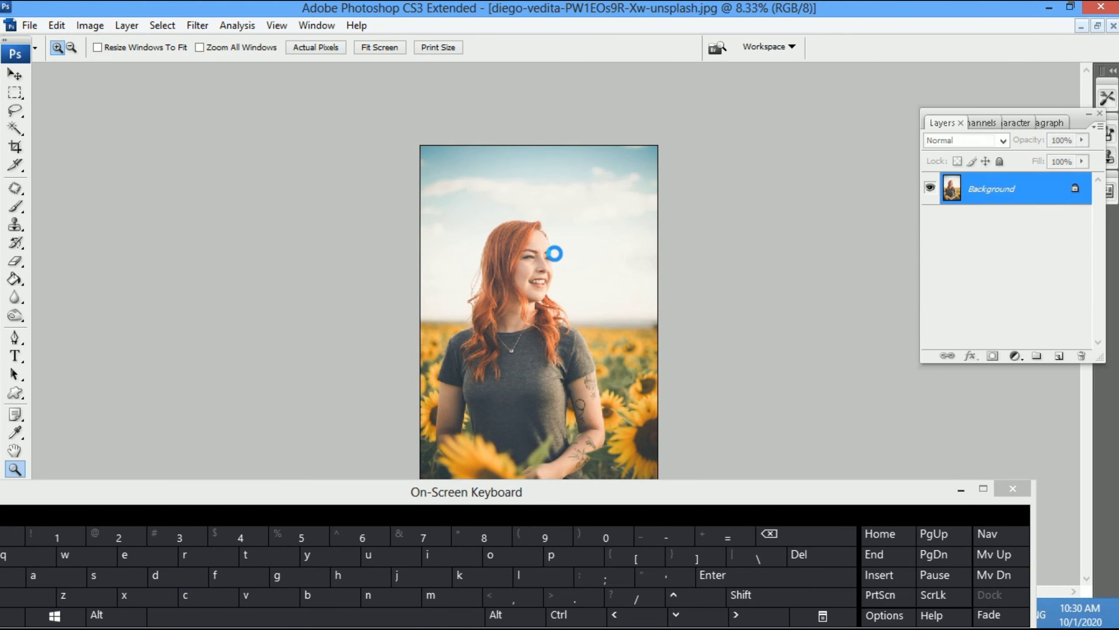
- Float the document windows, copy the autumn portrait in the red top into 04.PSD with the Move tool, and close its source photo
left_click(1098, 28)
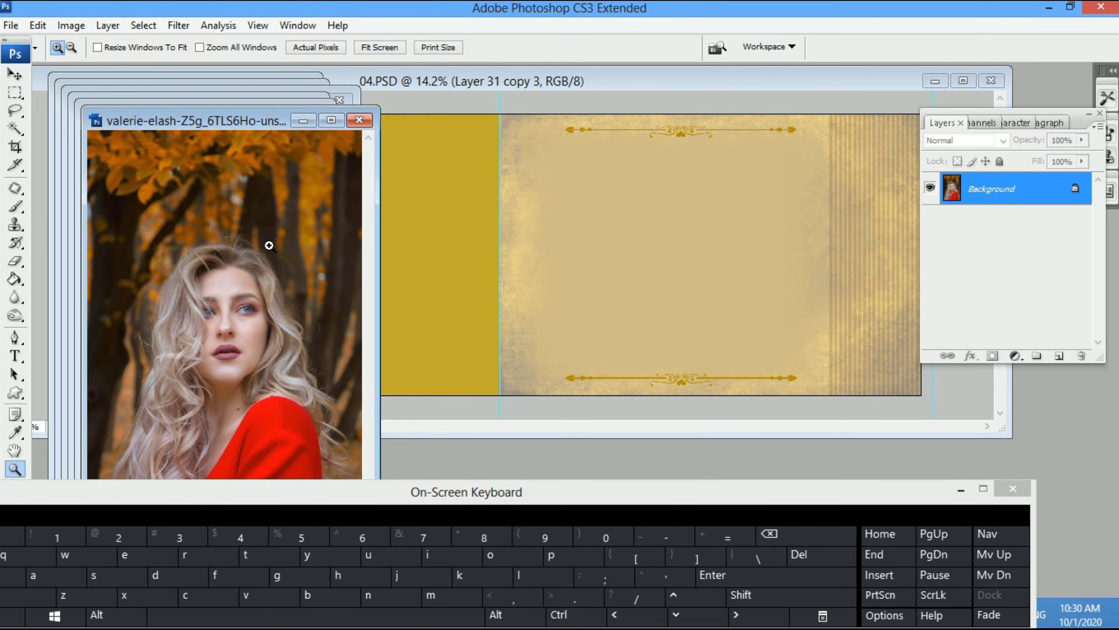
key("v")
left_click_drag(334, 247, 436, 220)
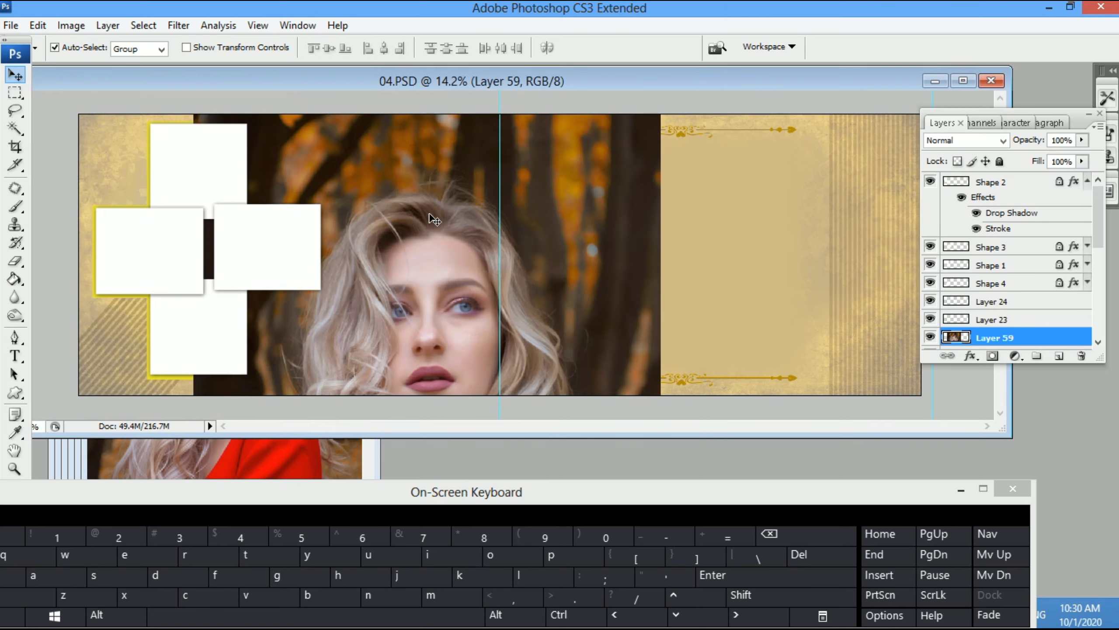
left_click(233, 444)
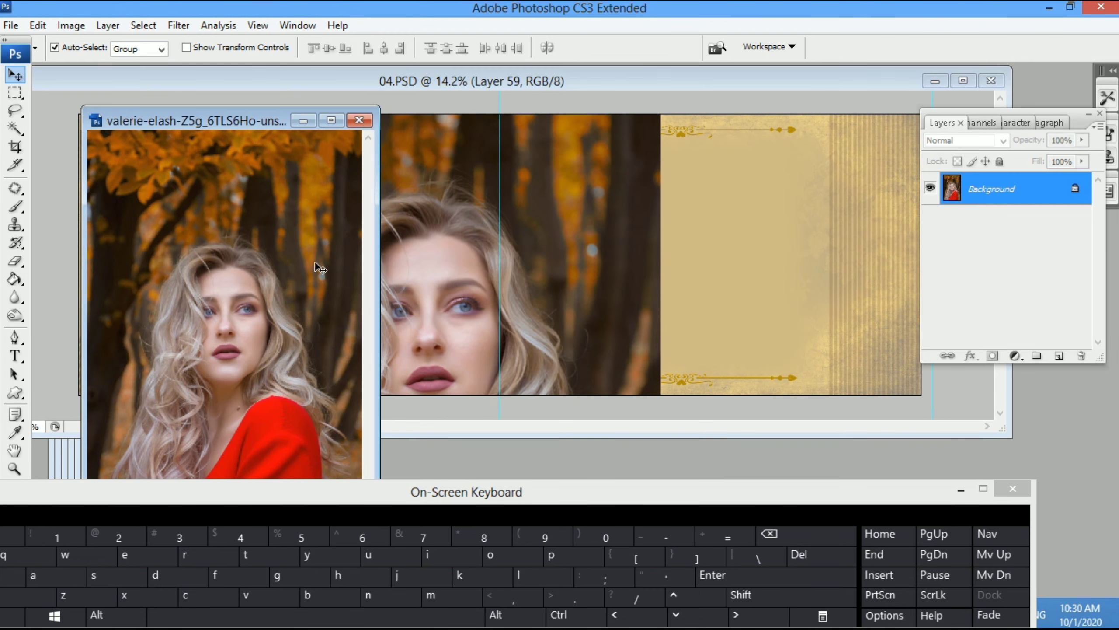
left_click(359, 119)
- Copy the red-haired woman's sunflower field photo into 04.PSD and close its source photo
left_click(201, 456)
left_click_drag(211, 370, 329, 356)
left_click(288, 445)
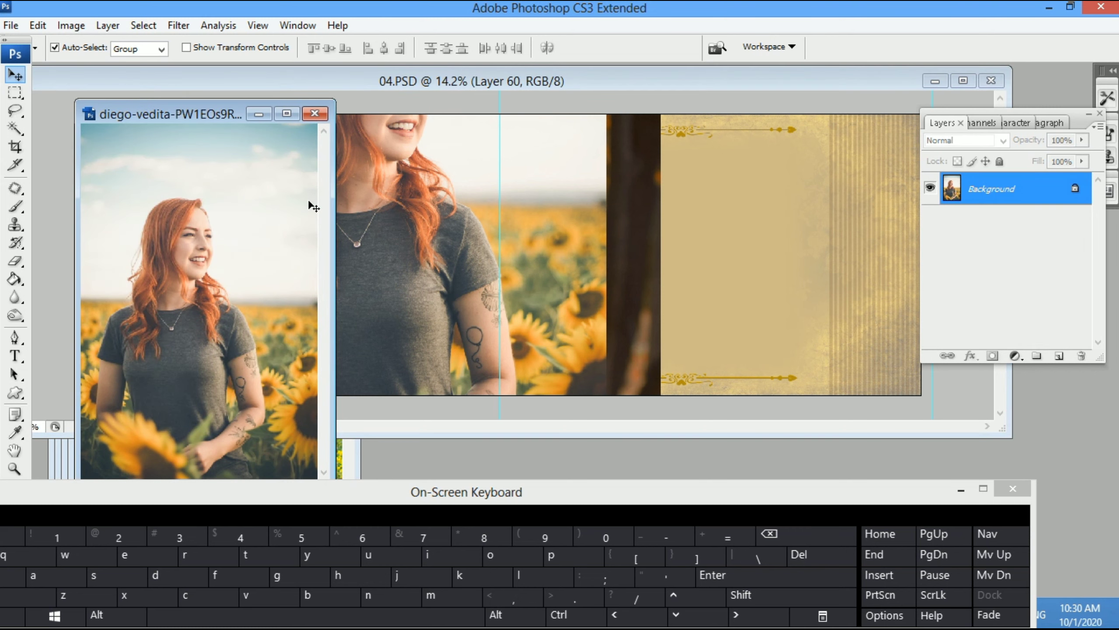
left_click(315, 114)
- Copy the close-up portrait of the brown-haired woman in the grey-blue sweater into 04.PSD and close its source photo
left_click(168, 443)
left_click_drag(203, 387, 360, 280)
left_click(187, 463)
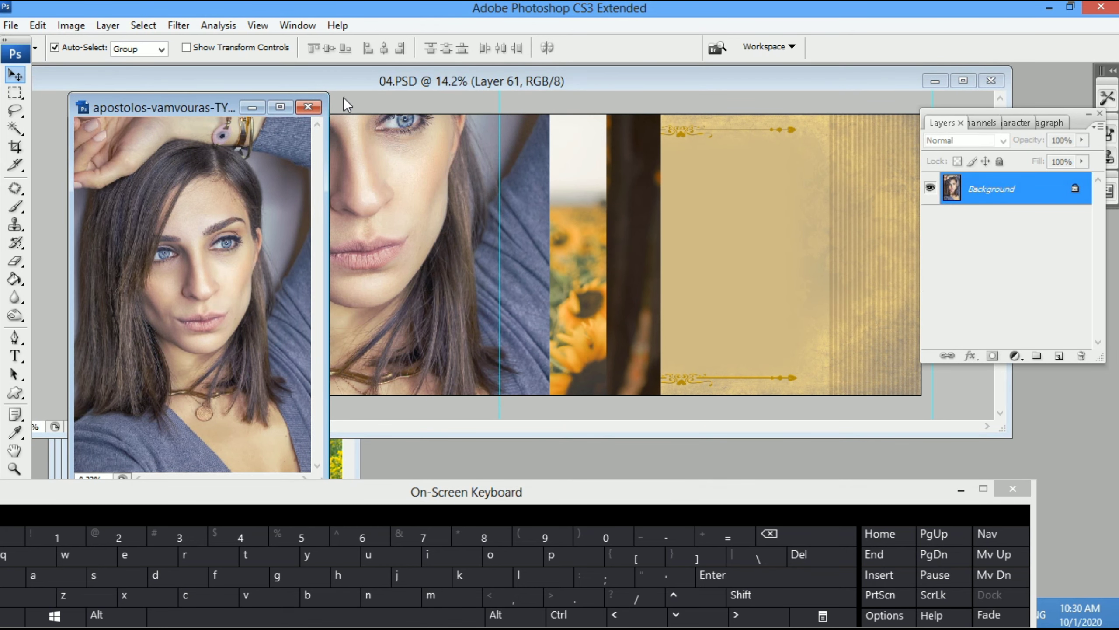
left_click(315, 109)
- Copy the portrait in the yellow flower field into 04.PSD and close its source photo
left_click(190, 460)
left_click_drag(250, 354, 429, 256)
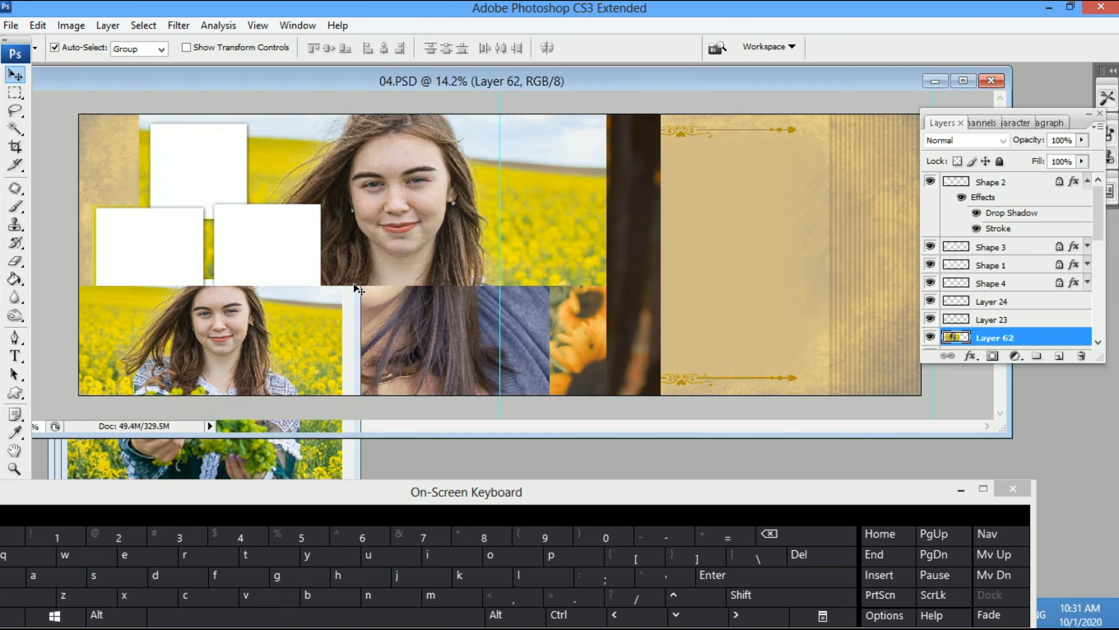
left_click(179, 459)
left_click_drag(223, 355, 264, 303)
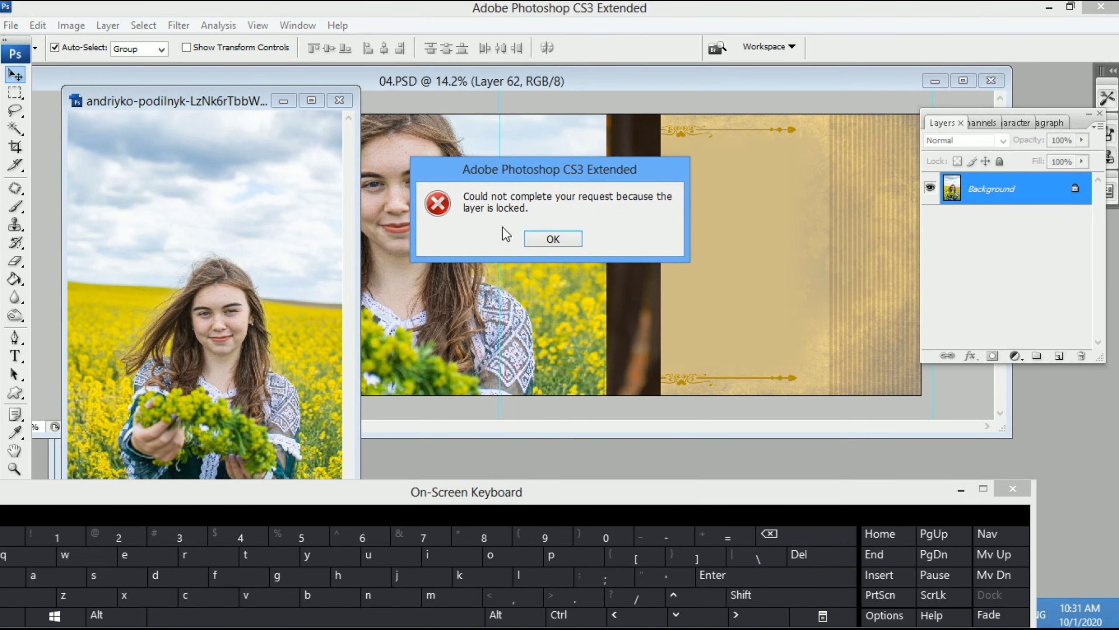
left_click(552, 237)
left_click(339, 101)
- Copy the photo of the woman in the white top with the blue watch into 04.PSD and close its source photo
left_click(185, 463)
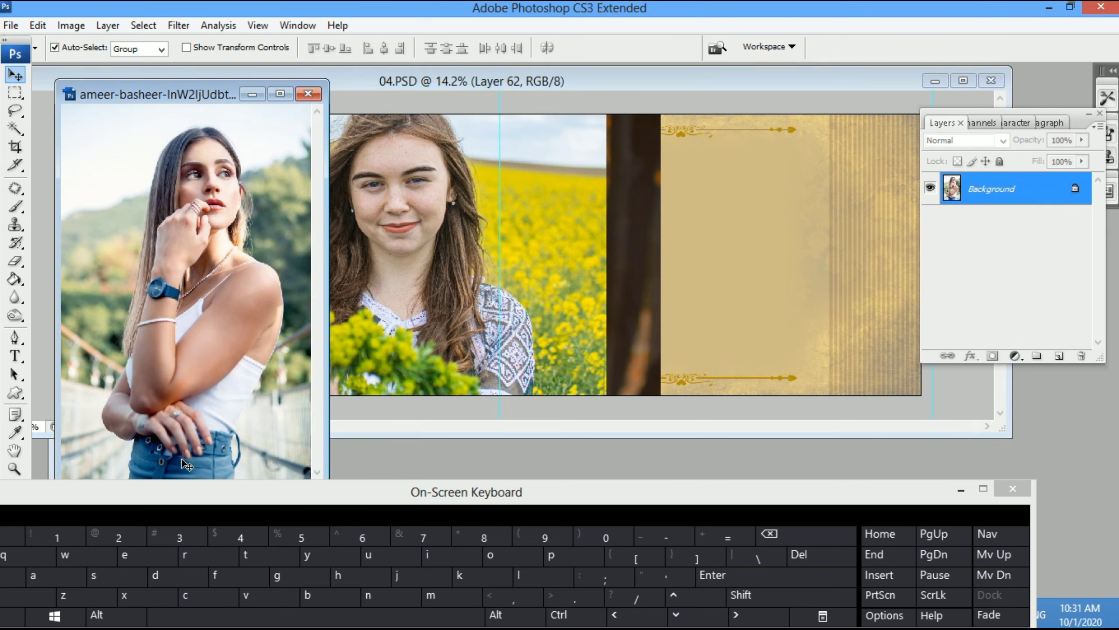
left_click_drag(198, 315, 250, 228)
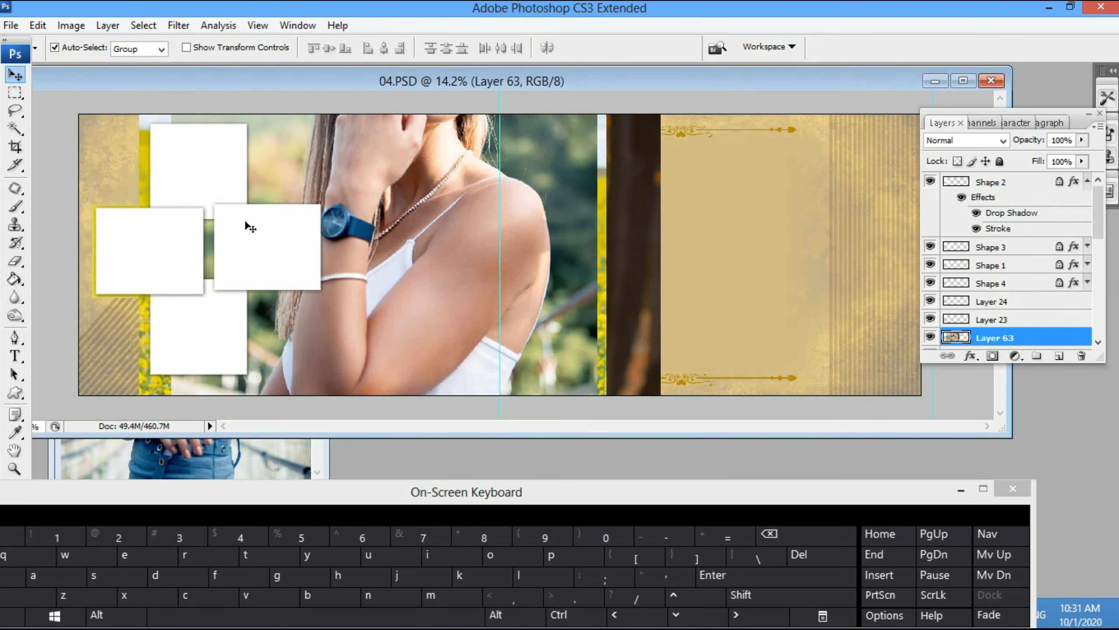
left_click(147, 483)
left_click(317, 95)
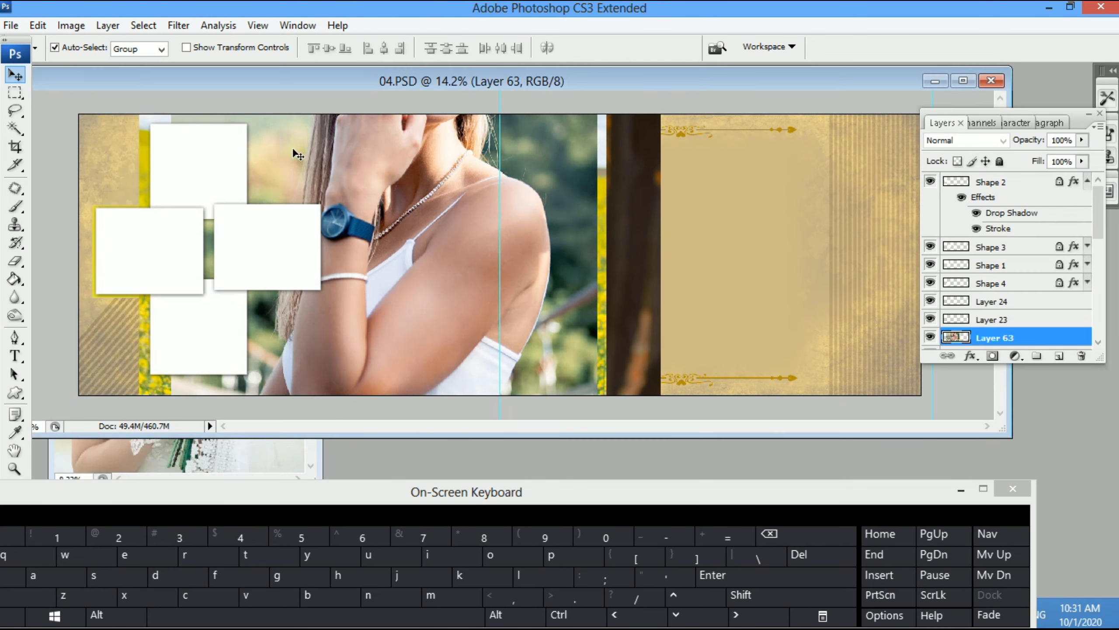
- Copy the photo of the bride with the white bouquet into 04.PSD and close its source photo
left_click(162, 449)
left_click_drag(199, 378, 422, 260)
left_click(126, 458)
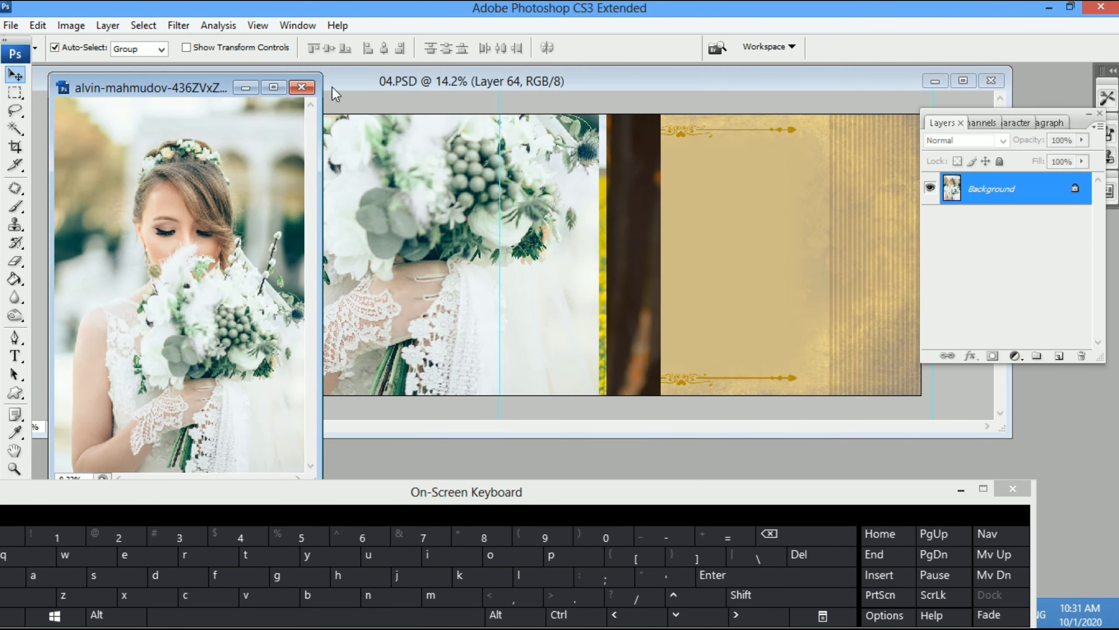
left_click(302, 87)
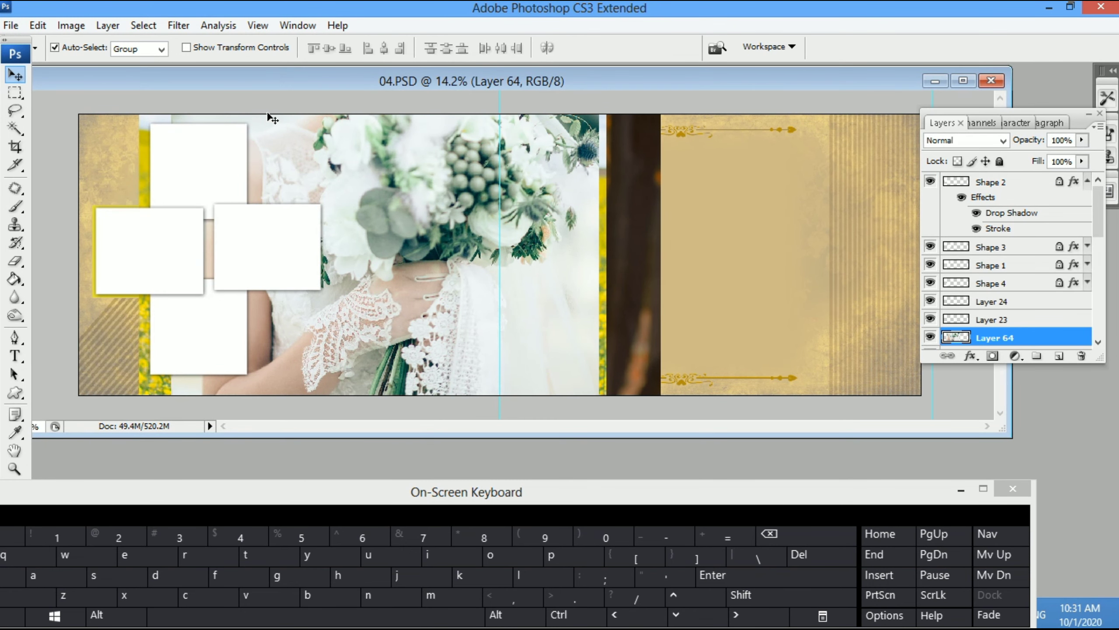
- Maximize the 04.PSD document window and reposition the Layers panel to bring the six added photo layers into view
left_click_drag(267, 88, 329, 106)
double_click(329, 106)
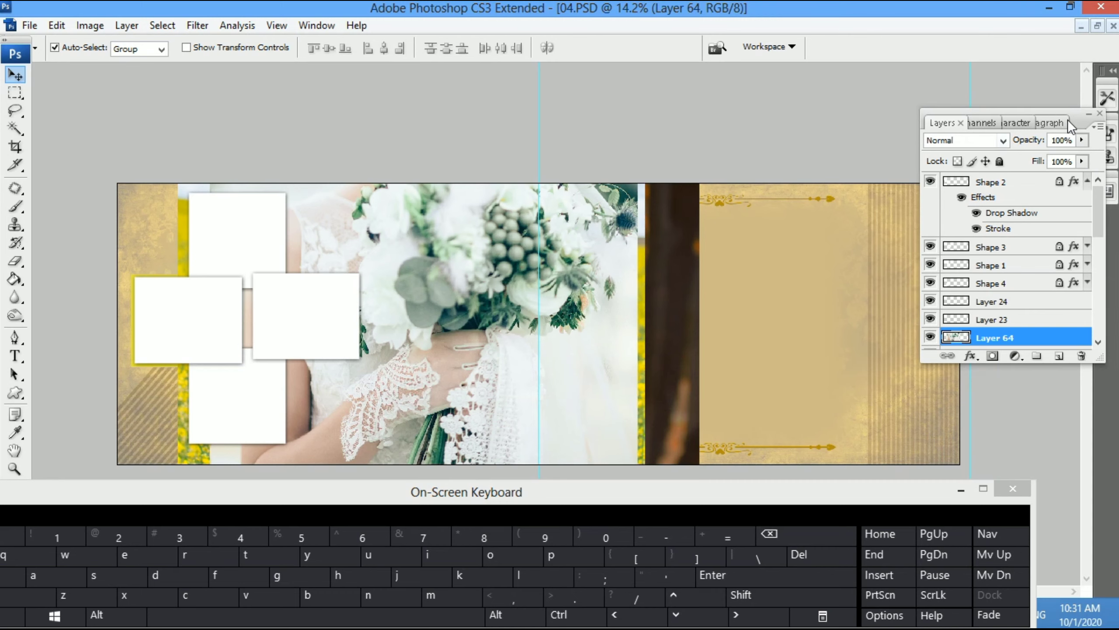
left_click_drag(1086, 117, 1041, 79)
left_click_drag(1048, 163, 1051, 207)
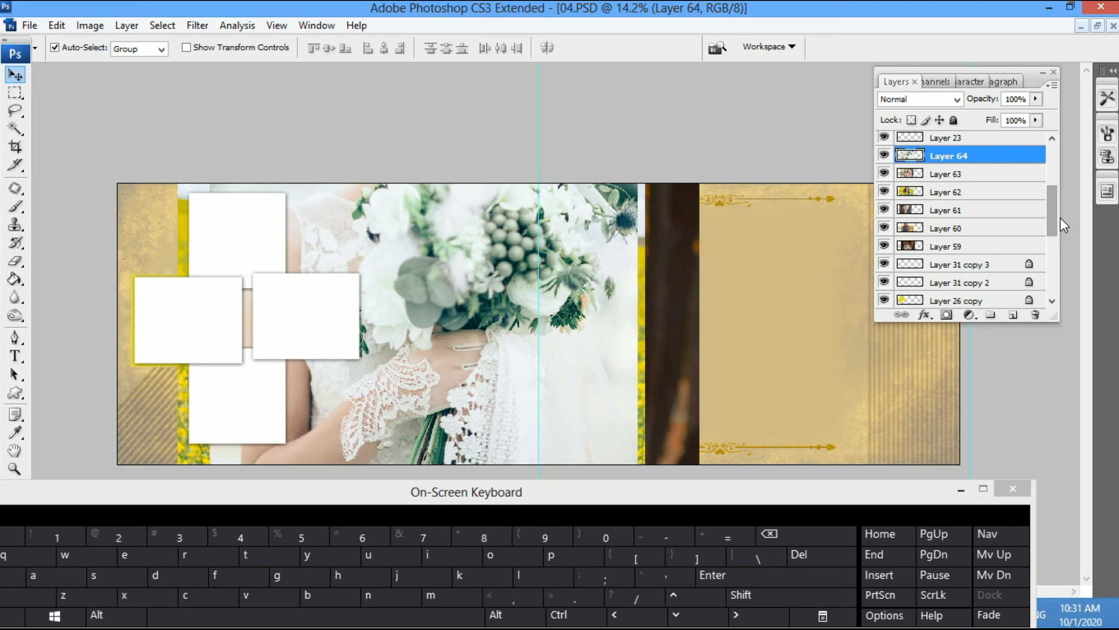
left_click_drag(1050, 206, 1048, 199)
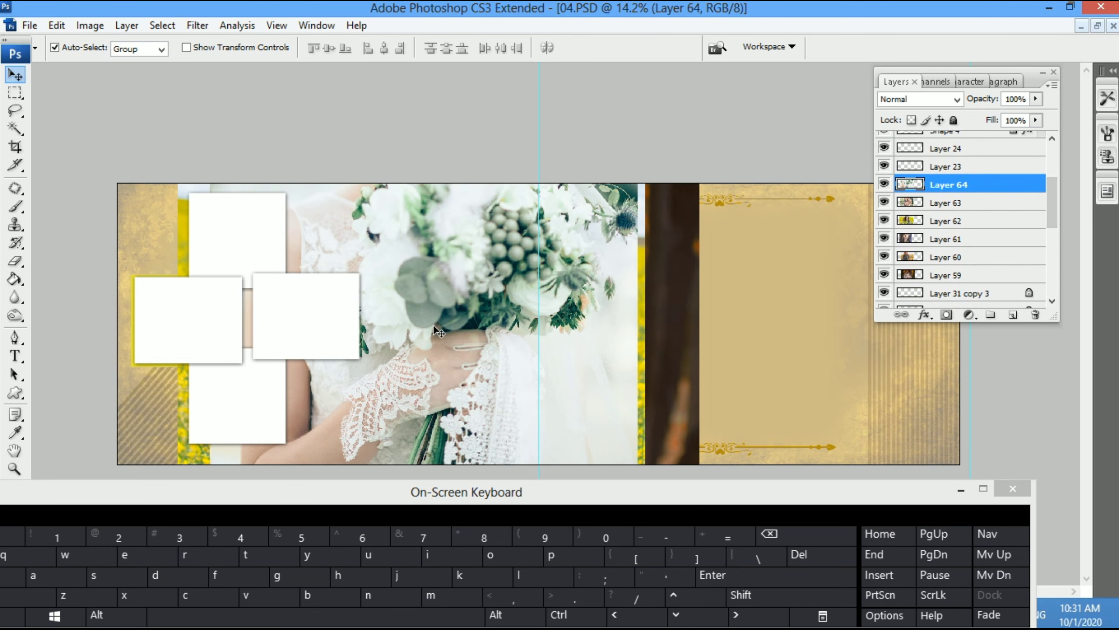
- Shift the bride photo slightly down and to the right, and hide the five photo layers from Layer 64 down to Layer 60
left_click_drag(430, 302, 461, 360)
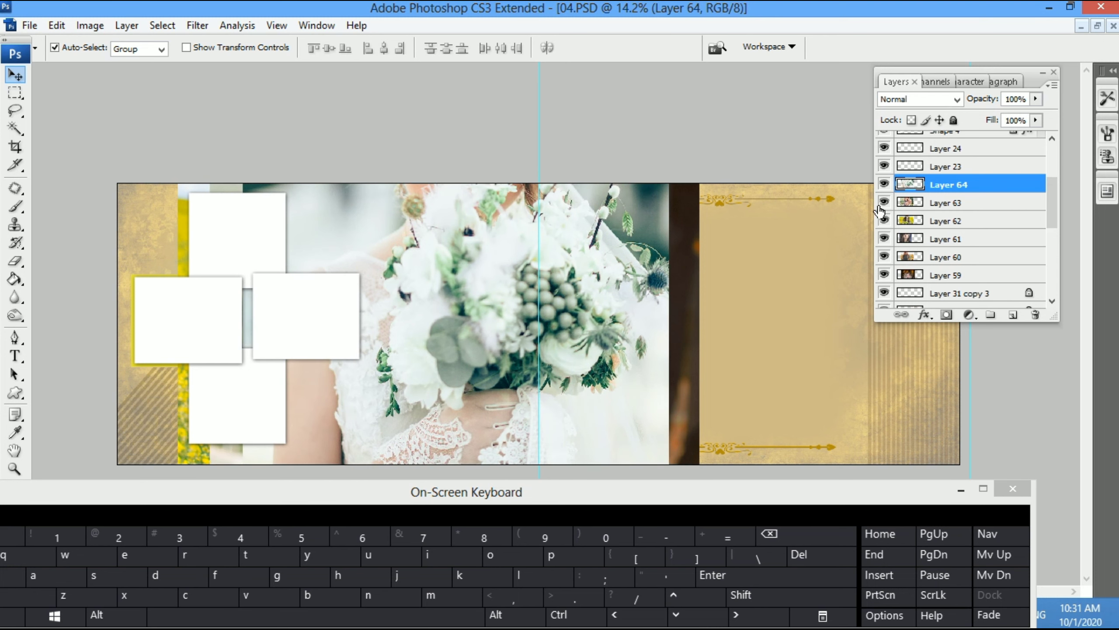
left_click(883, 185)
left_click(884, 202)
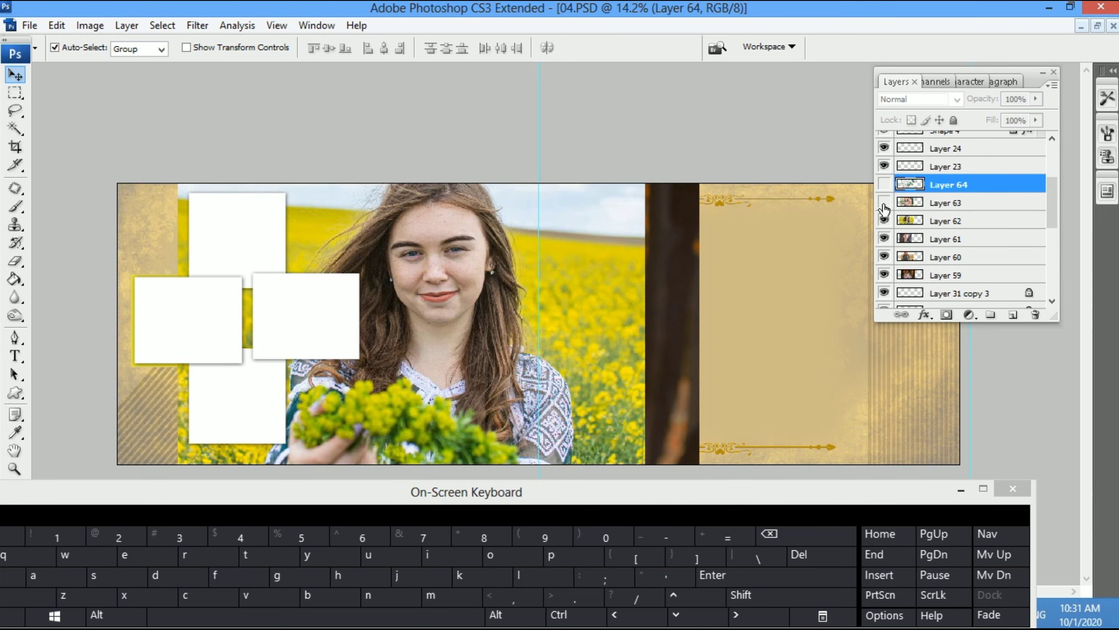
left_click(884, 221)
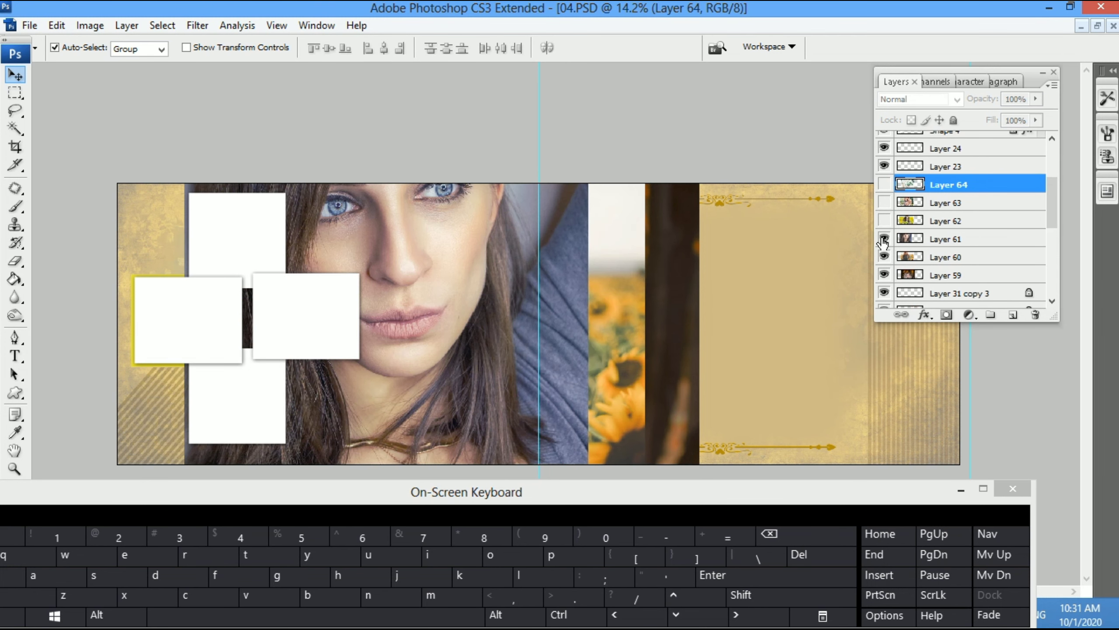
left_click(884, 240)
left_click(883, 257)
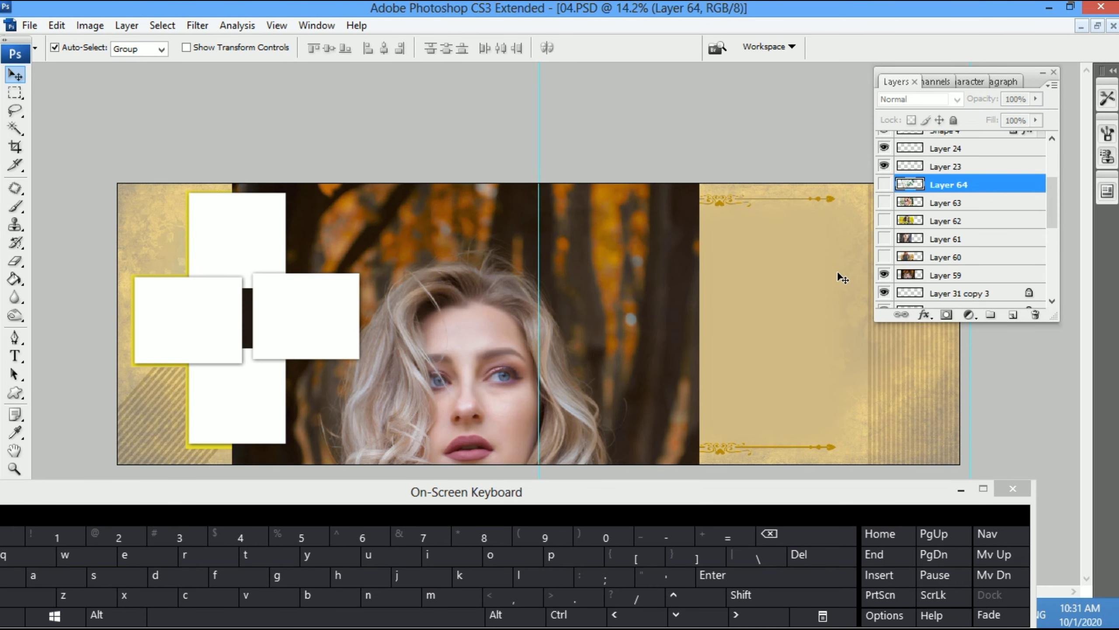
key("ctrl+minus")
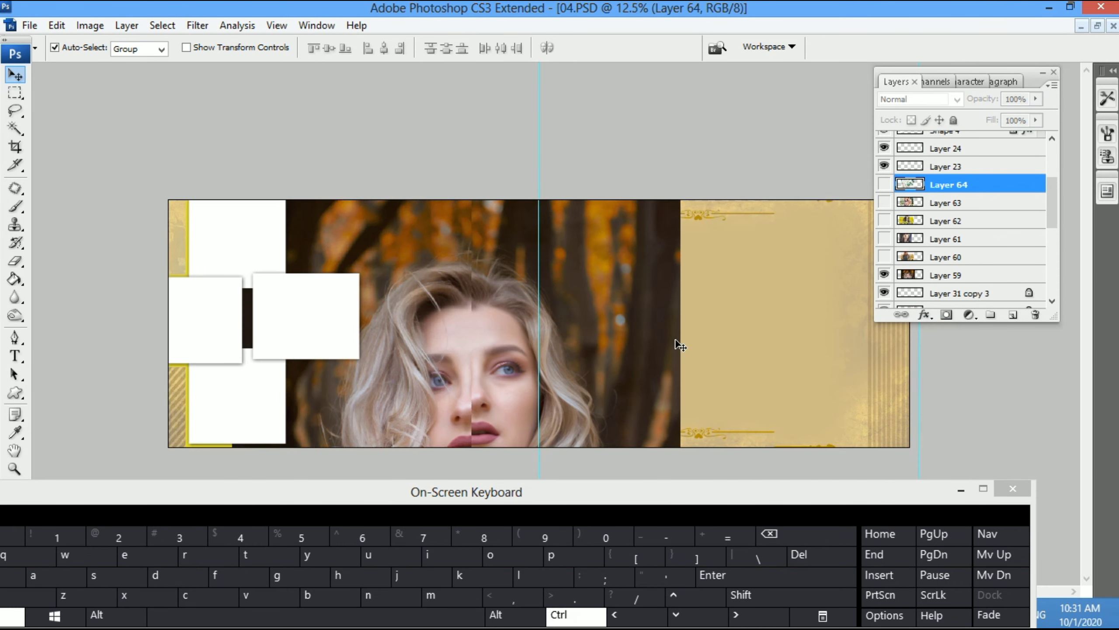
- Scale the photo of the blonde woman in red to about 42.8% and move it up on the spread
left_click(677, 345)
key("ctrl+t")
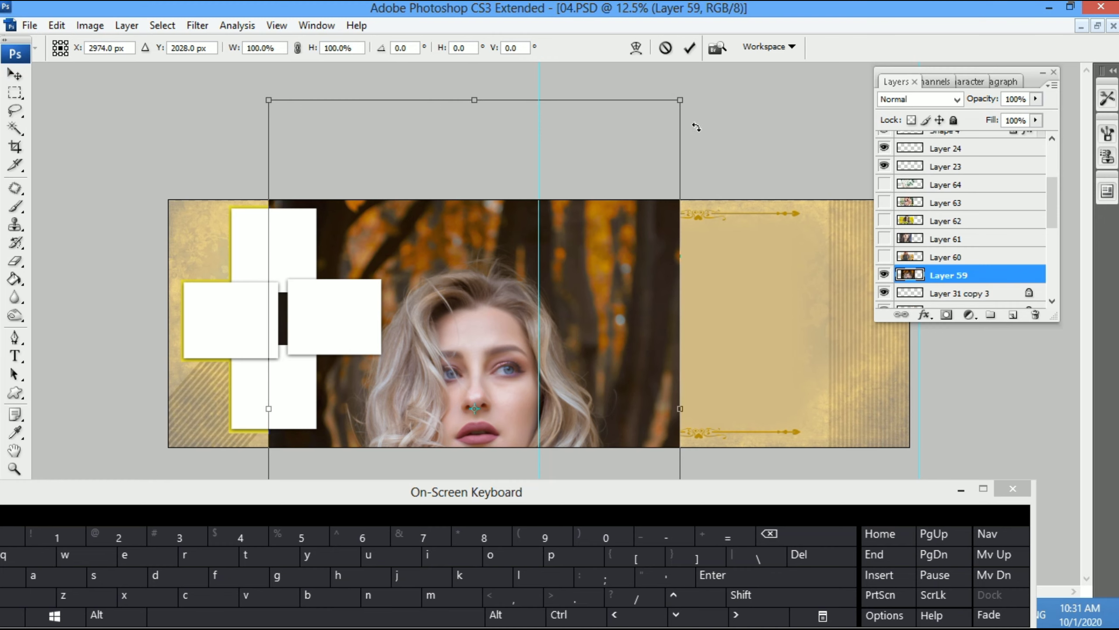
left_click_drag(679, 101, 562, 276)
left_click_drag(480, 353, 478, 237)
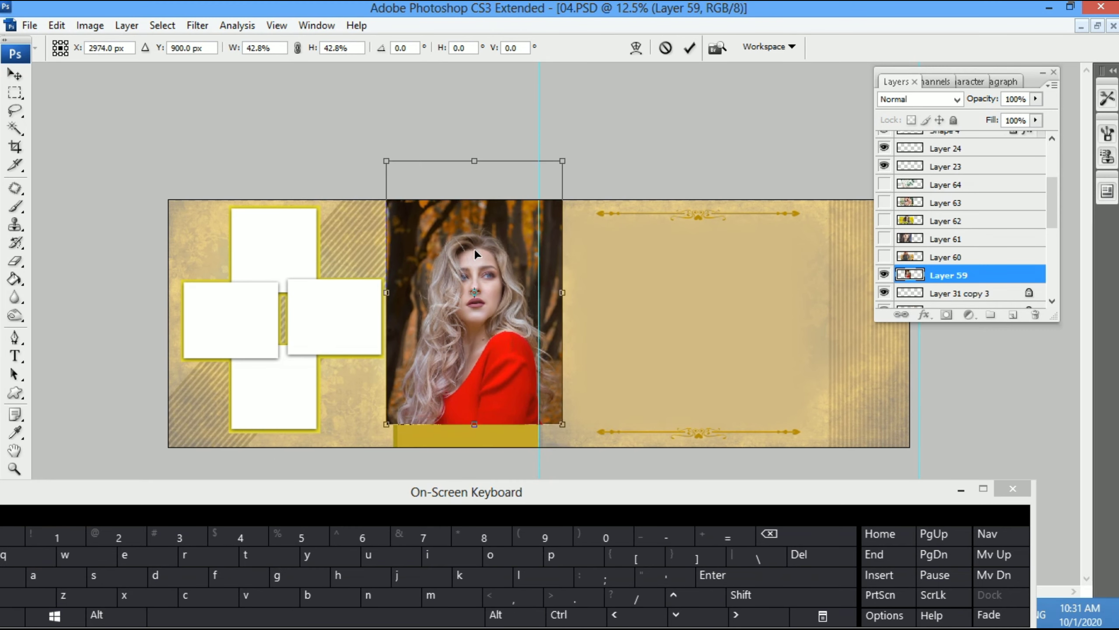
key("Return")
- Cut the blonde woman's photo and paste it above Shape 2, the left frame of the cross, as a clipping mask
key("ctrl+a")
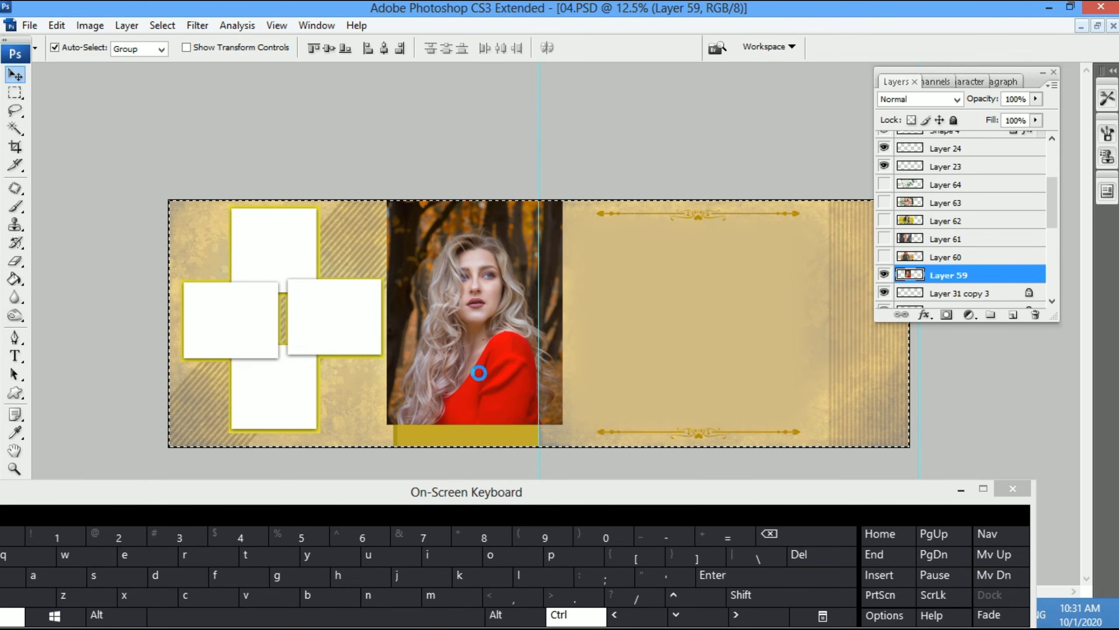
key("ctrl+x")
left_click(233, 310)
key("ctrl+v")
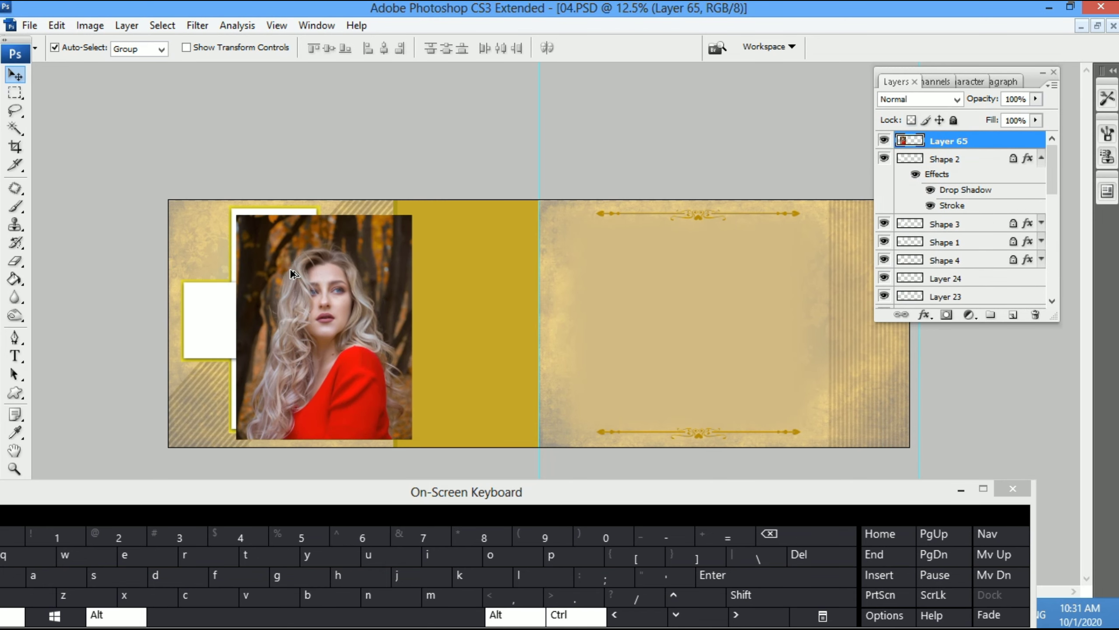
key("ctrl+alt+g")
- Position the blonde woman's photo in the left frame, rotate it about 10.9° and scale it to about 81.2%
key("ctrl+t")
left_click_drag(530, 278, 288, 331)
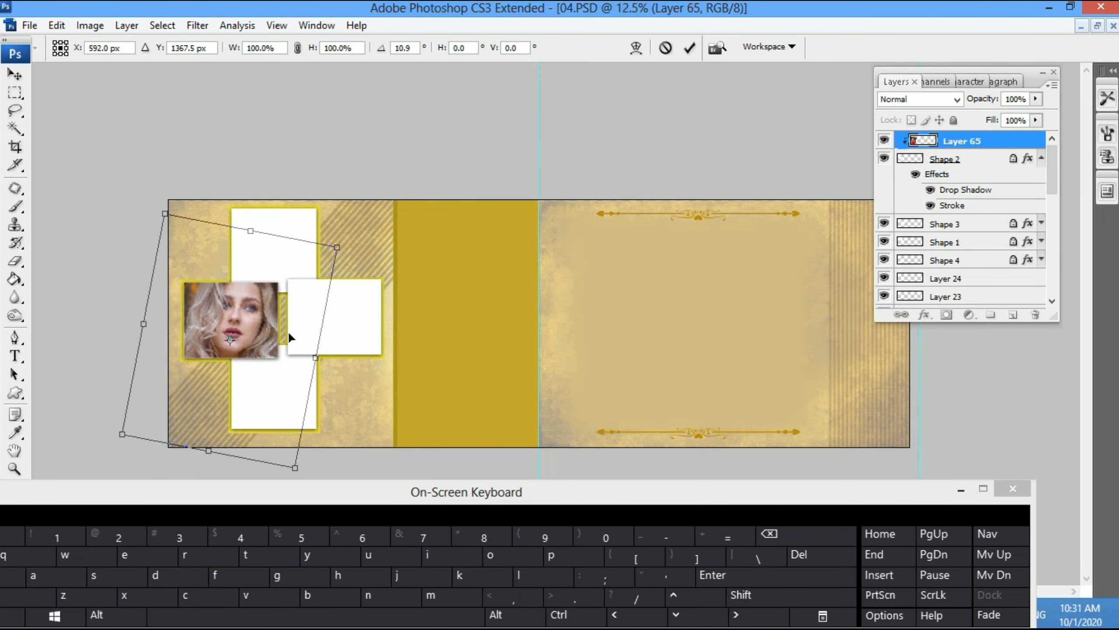
left_click_drag(341, 256, 318, 265)
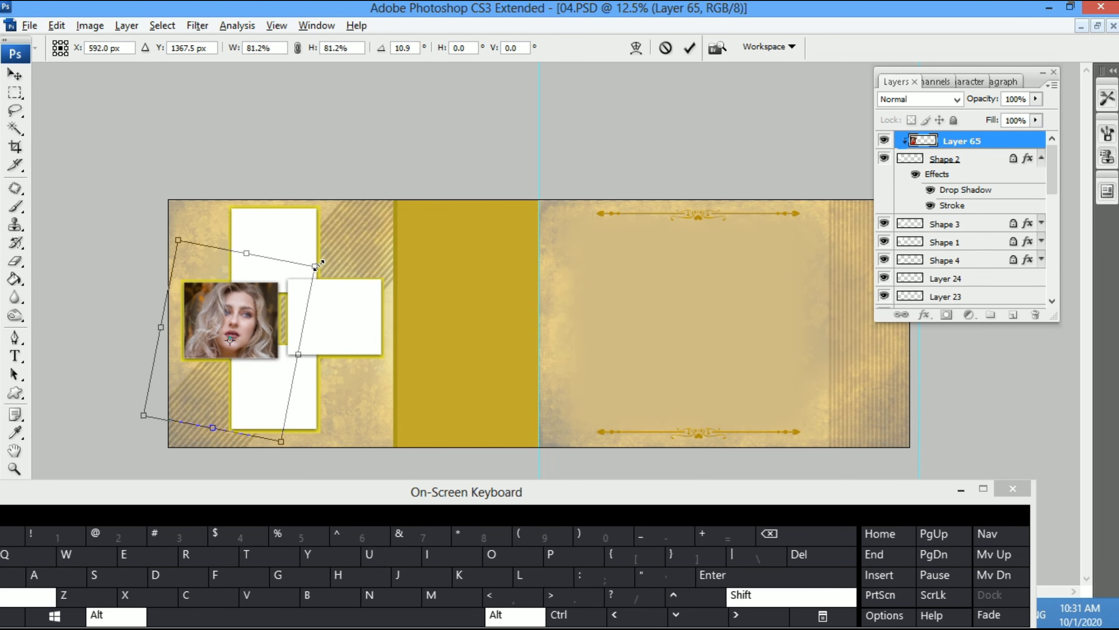
double_click(245, 323)
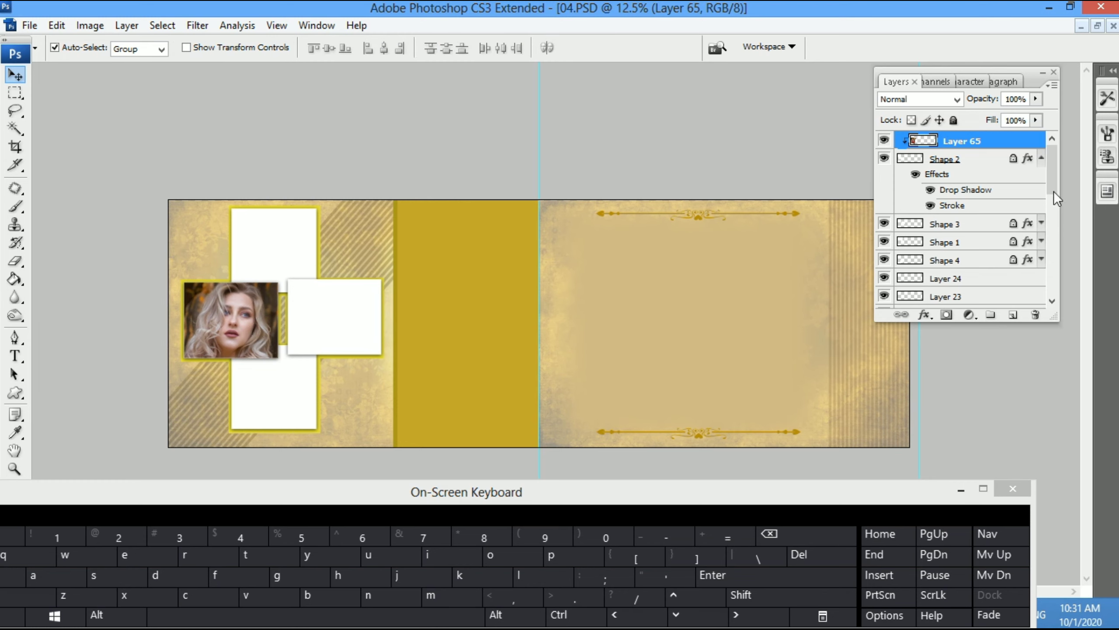
- Show the bride photo on Layer 64, scale it to about 41.9% and move it up over the tall gold panel
left_click_drag(1054, 184, 1055, 217)
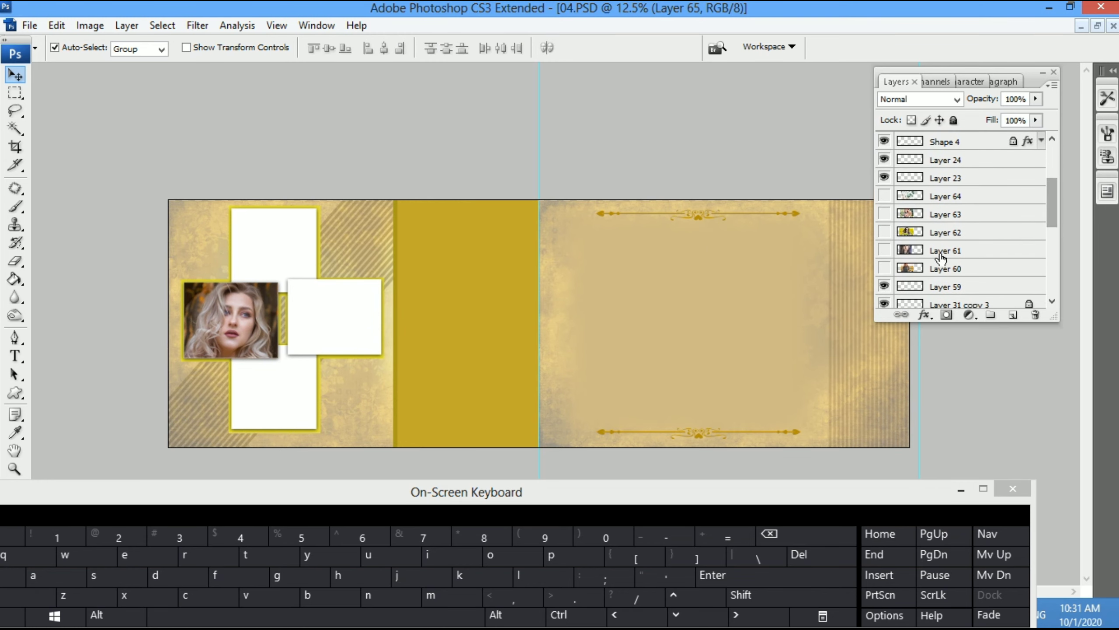
left_click(885, 197)
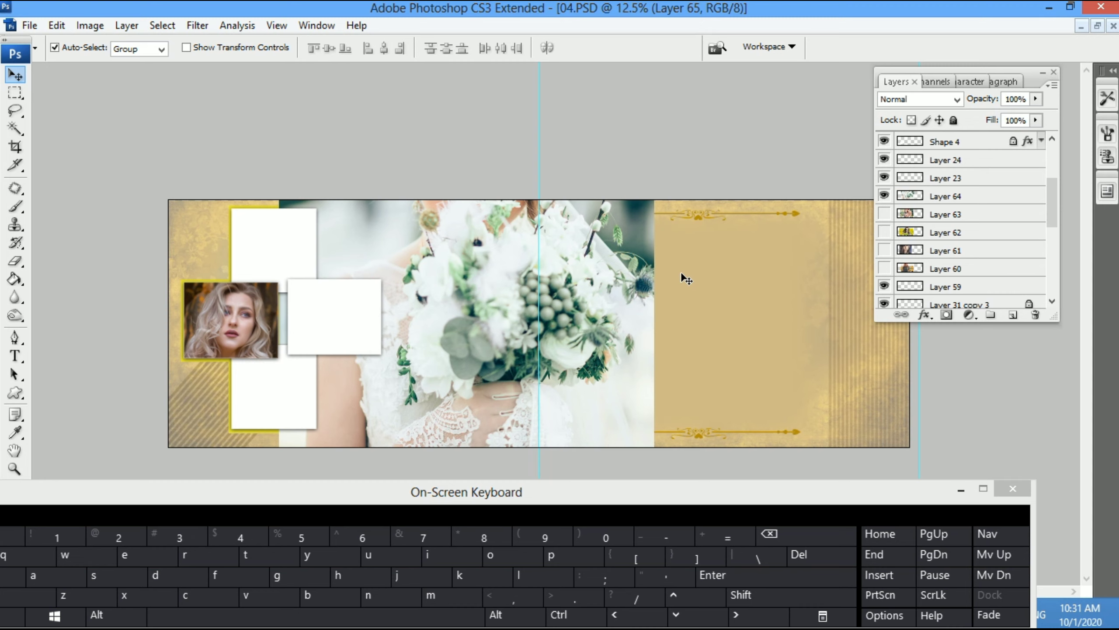
left_click(556, 328)
key("ctrl+t")
left_click_drag(638, 143, 656, 184)
left_click_drag(660, 104, 550, 267)
left_click_drag(499, 349, 486, 265)
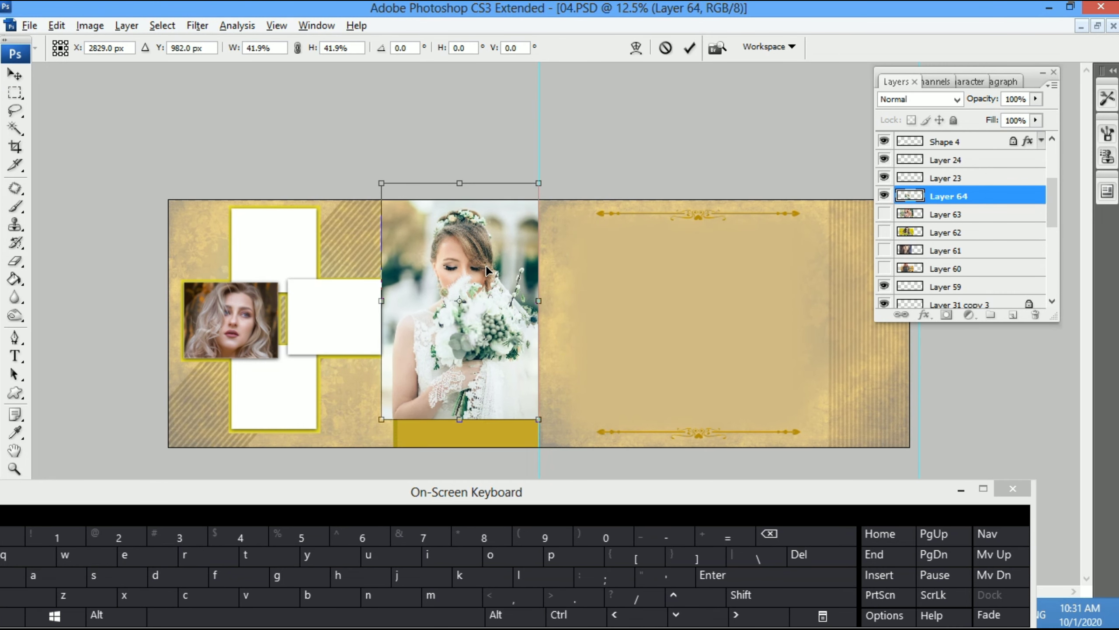
key("Return")
- Cut the bride photo and paste it into the tall gold panel above Layer 55
key("ctrl+a")
key("ctrl+x")
left_click(470, 343)
key("ctrl+v")
- Reposition the bride photo within the tall panel and enlarge it slightly to fill the panel's full height
left_click_drag(523, 314, 490, 310)
key("ctrl+t")
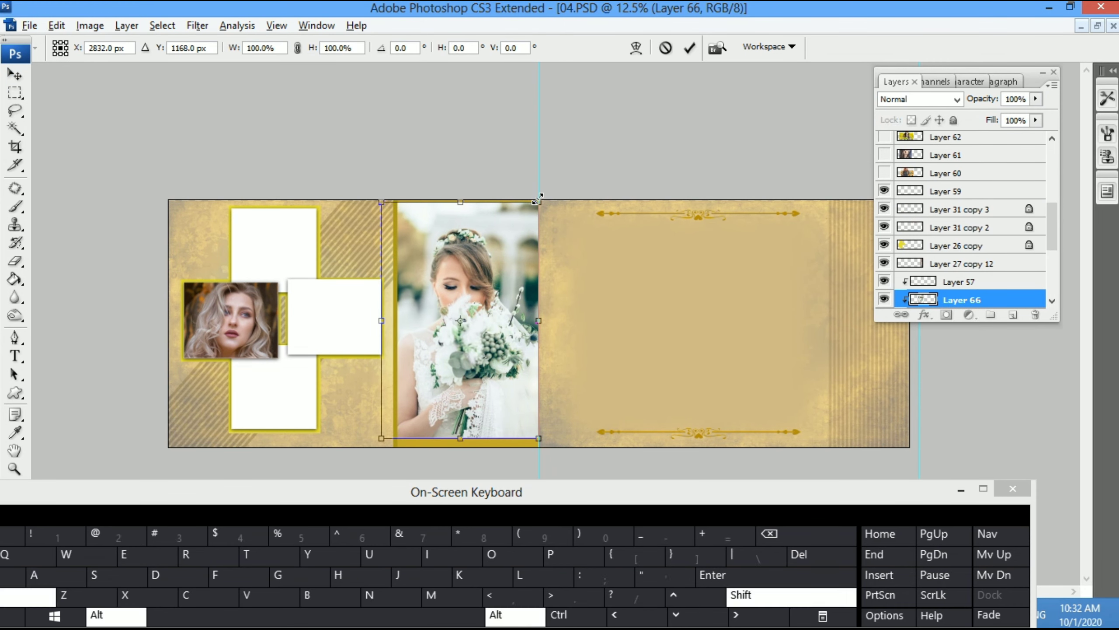
left_click_drag(538, 198, 548, 190)
double_click(503, 310)
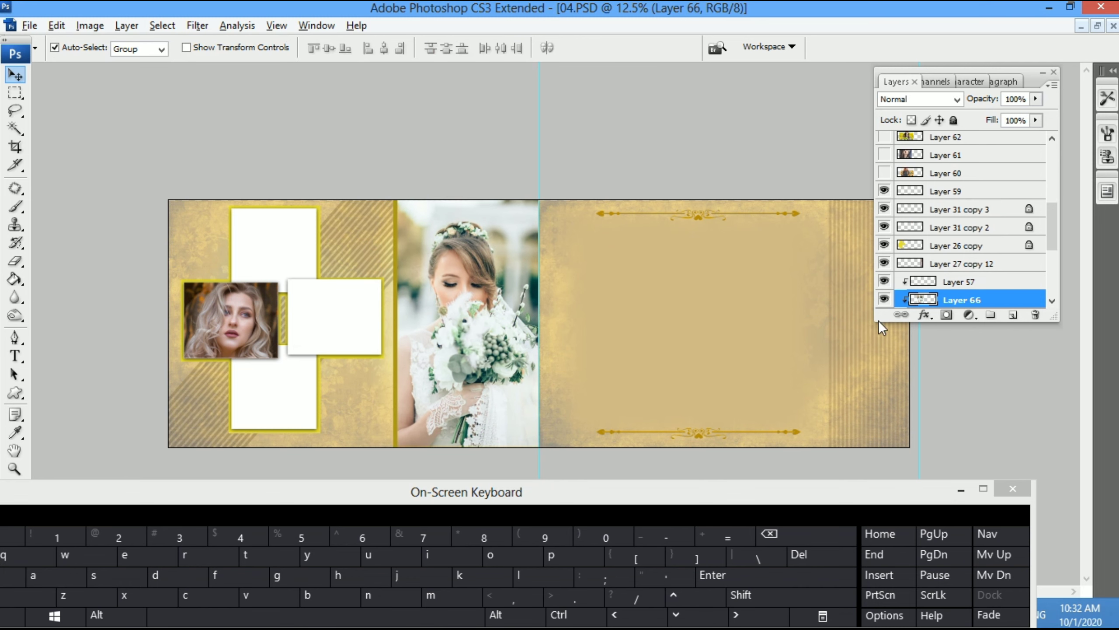
- Show the photo of the woman in the yellow flower field on Layer 62 and shift it down and to the right
scroll(1049, 229, "down", 2)
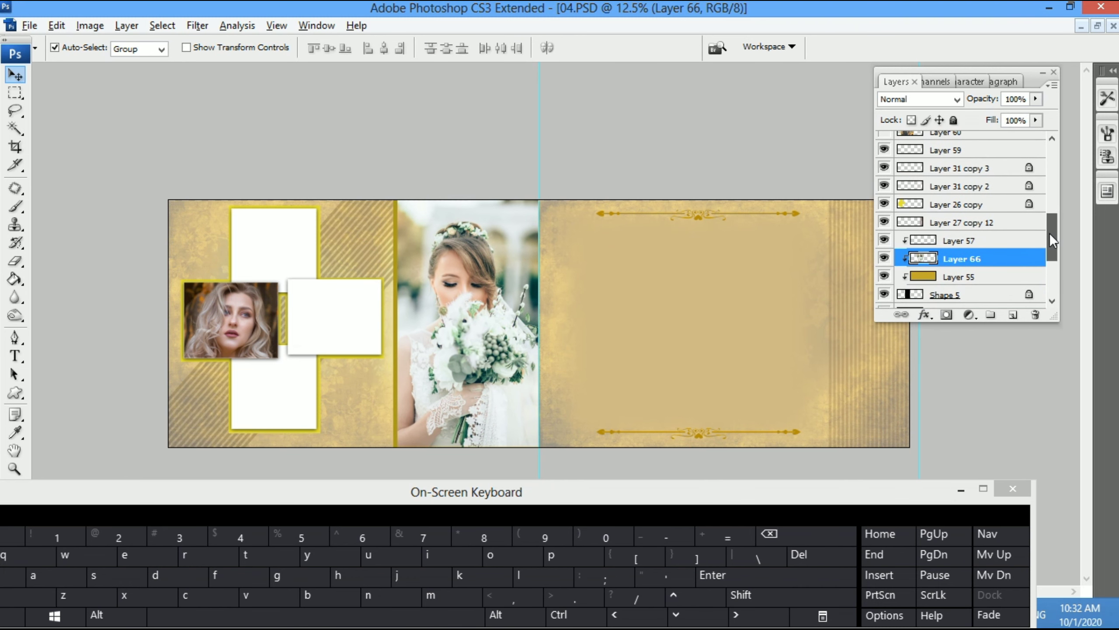
scroll(916, 273, "down", 2)
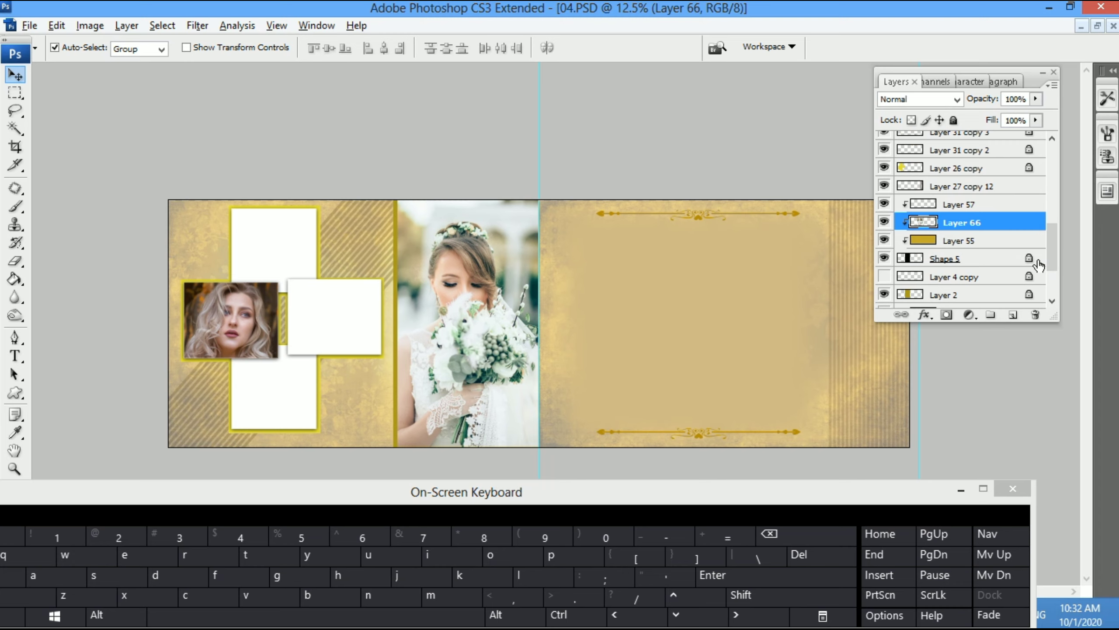
scroll(1052, 250, "down", 4)
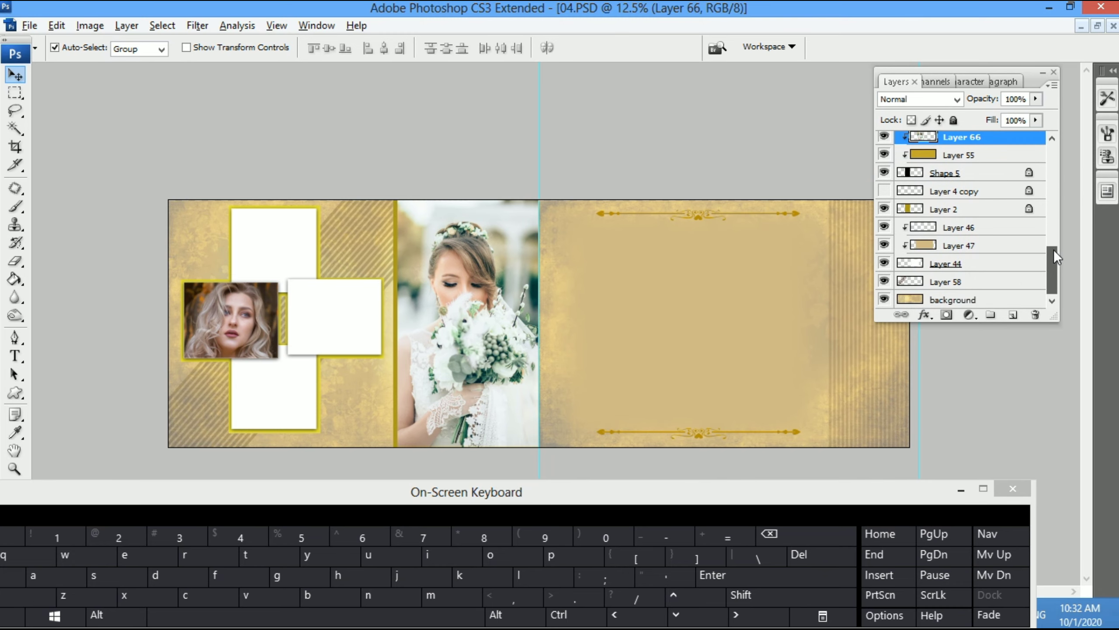
scroll(1054, 238, "up", 6)
scroll(1057, 209, "up", 1)
left_click(884, 178)
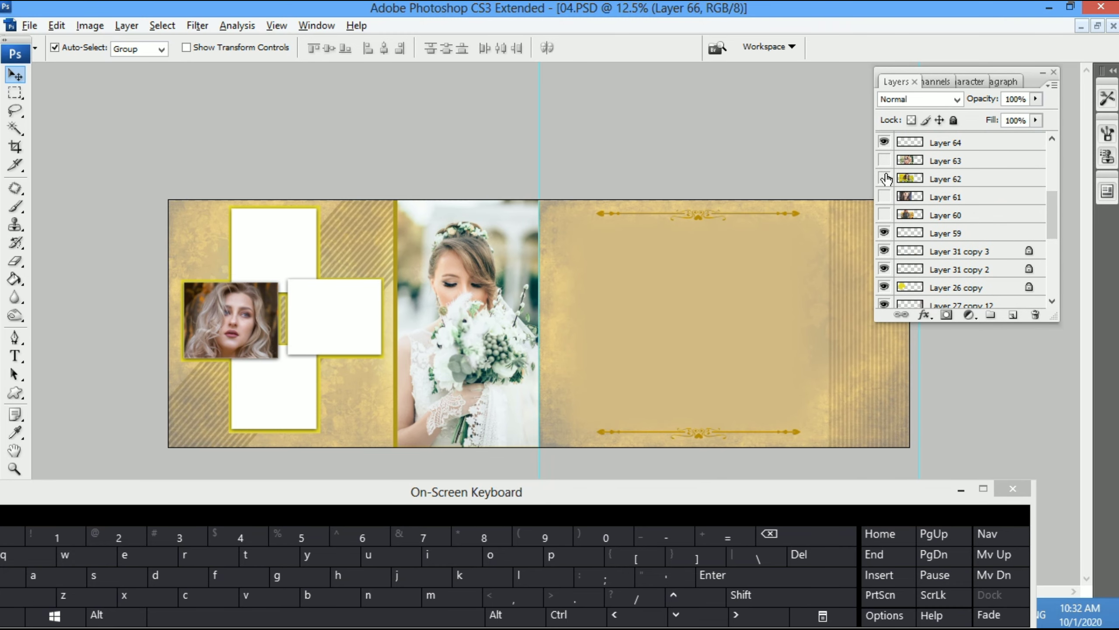
left_click_drag(458, 322, 540, 377)
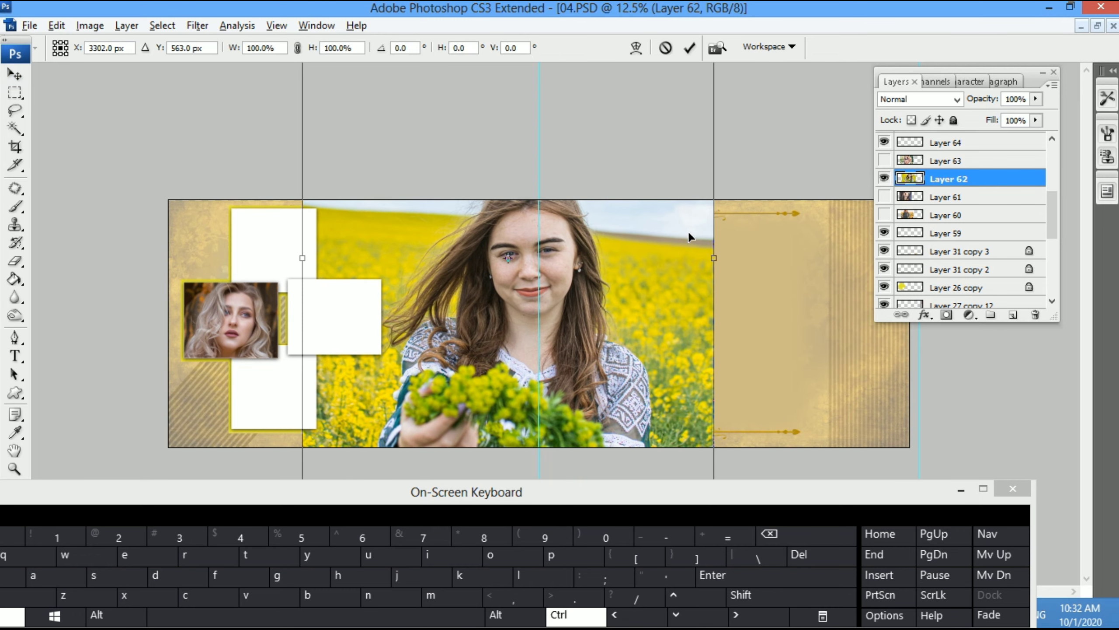
- Scale the yellow-field photo to about 42.6% and move it up and to the right
key("ctrl+t")
left_click_drag(706, 139, 703, 211)
left_click_drag(713, 85, 594, 261)
left_click_drag(556, 378, 641, 274)
key("Return")
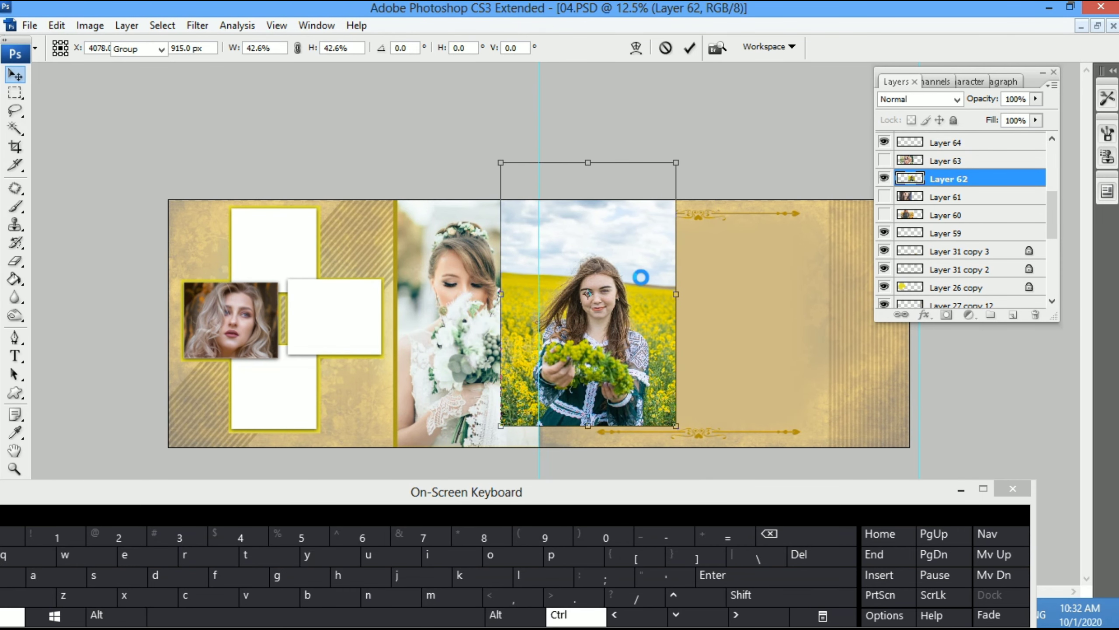
- Cut the yellow-field photo and paste it above Shape 1, the upper frame of the cross, as a clipping mask
key("ctrl+x")
left_click(286, 264)
key("ctrl+v")
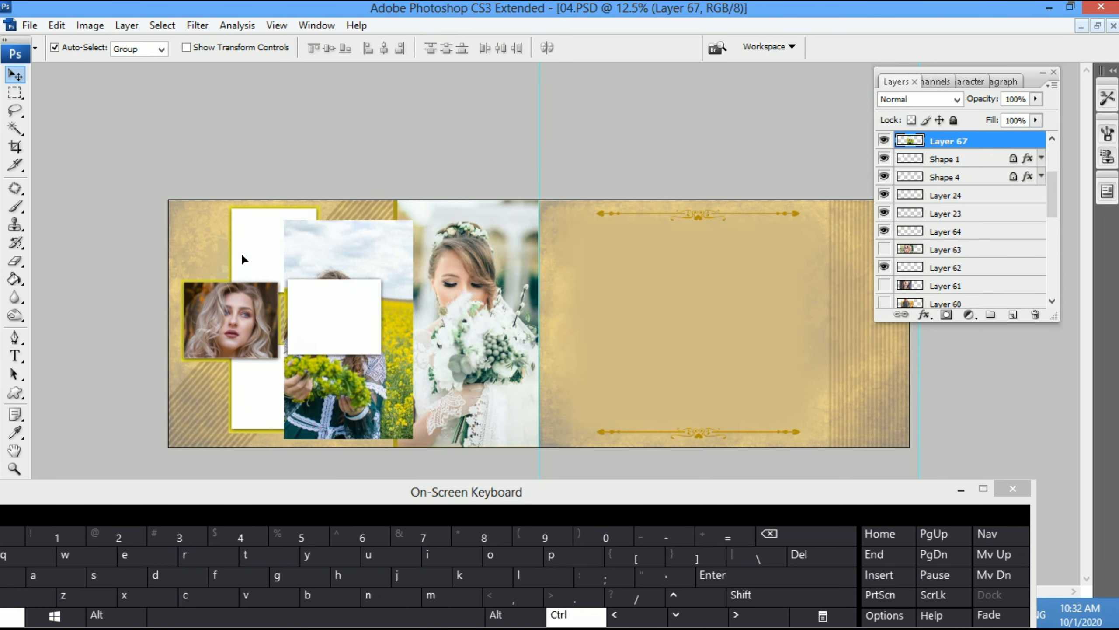
key("ctrl+alt+g")
- Position the yellow-field photo in the upper frame, rotate it about 12.1° and scale it to about 73.3%
key("ctrl+t")
left_click_drag(339, 384, 327, 370)
left_click_drag(290, 312, 311, 294)
left_click_drag(382, 285, 318, 278)
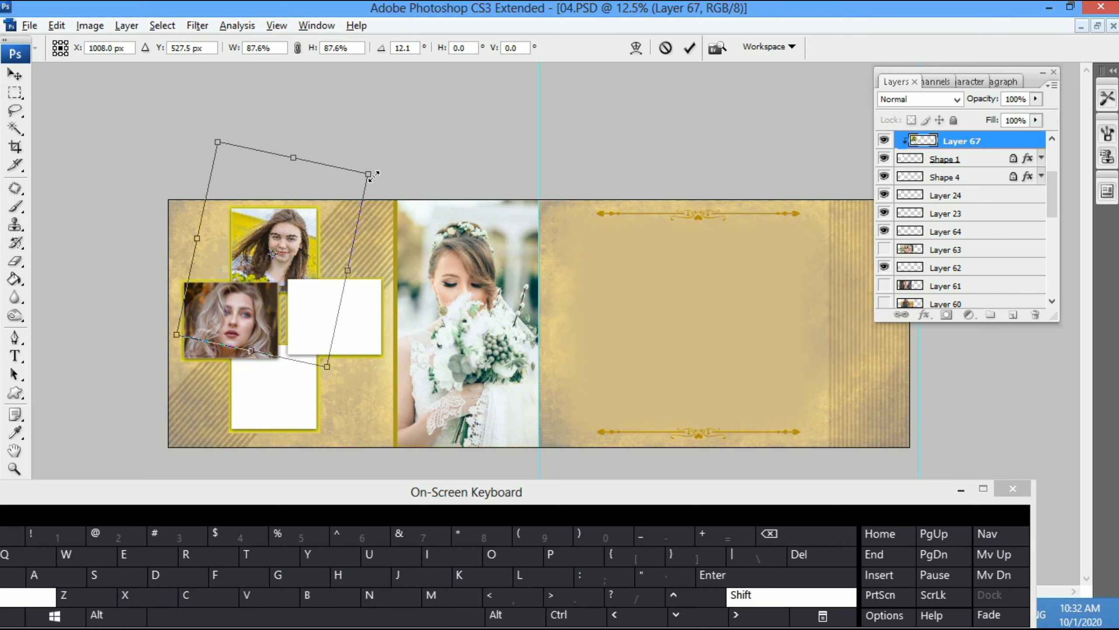
left_click_drag(368, 174, 353, 187)
double_click(292, 260)
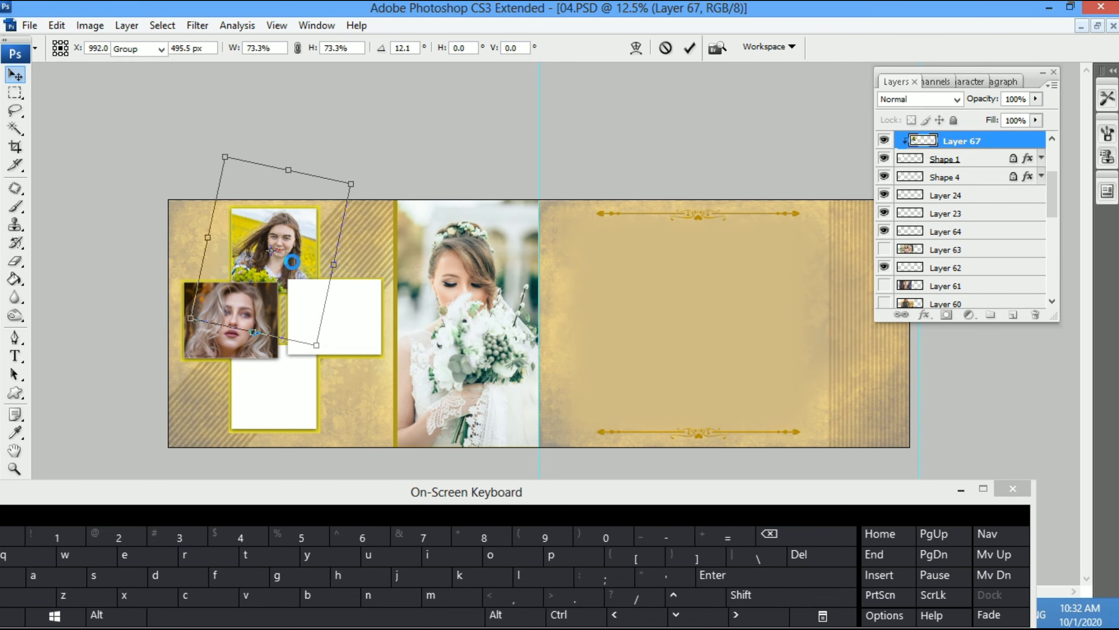
- Show the blue-watch photo on Layer 63, scale it to about 38.7% and cut it from its layer
left_click(885, 250)
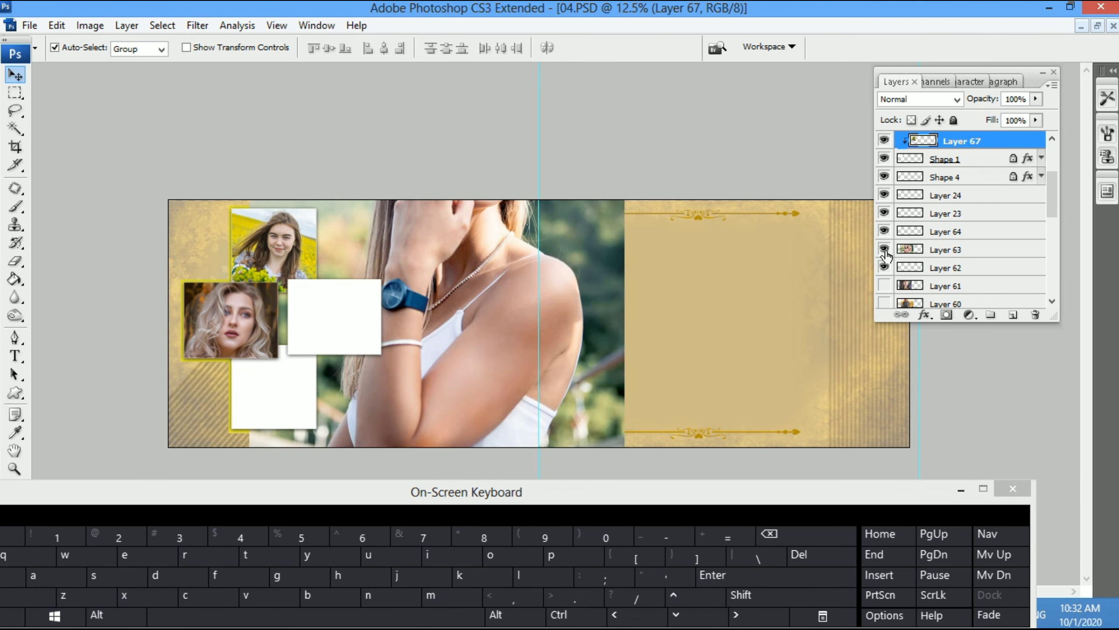
left_click(429, 342)
key("ctrl+t")
left_click_drag(567, 241, 560, 297)
left_click_drag(613, 79, 502, 248)
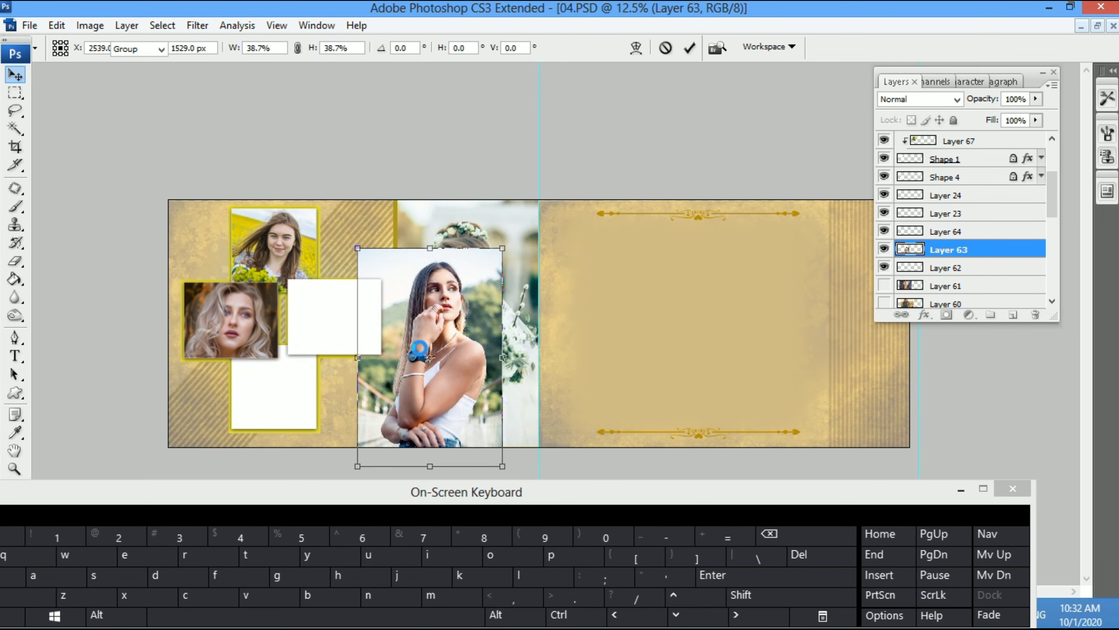
key("ctrl+a")
key("ctrl+x")
- Try the blue-watch photo clipped to Shape 3, the right frame, at about 79.9% scale, and delete the pasted layer
left_click(352, 325)
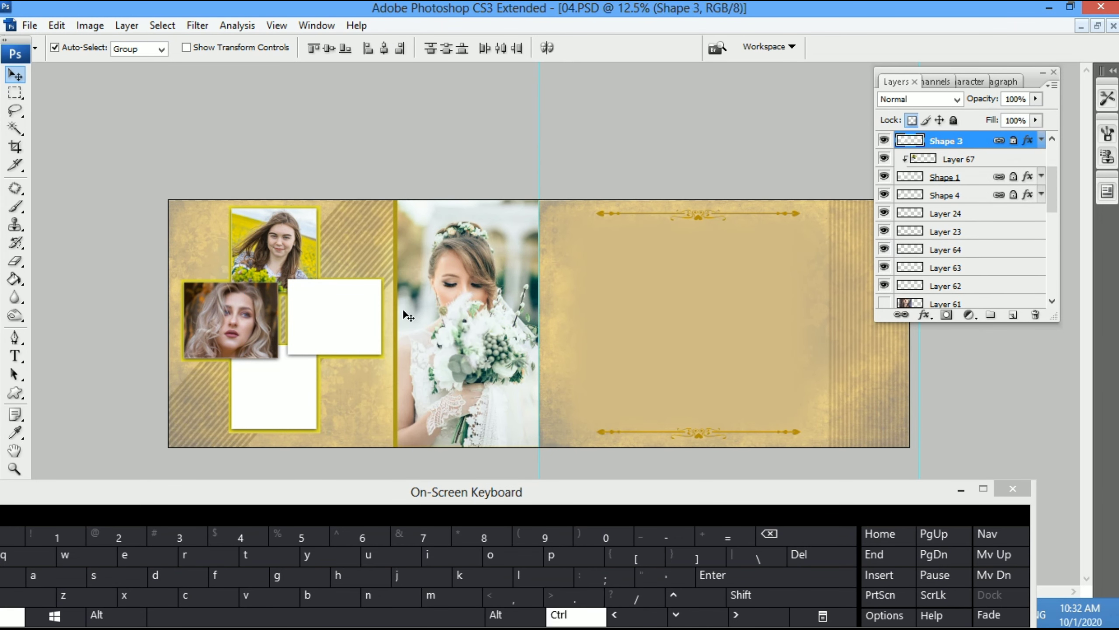
key("ctrl+v")
left_click_drag(352, 325, 207, 335)
key("ctrl+alt+g")
key("ctrl+t")
left_click_drag(383, 361, 317, 361)
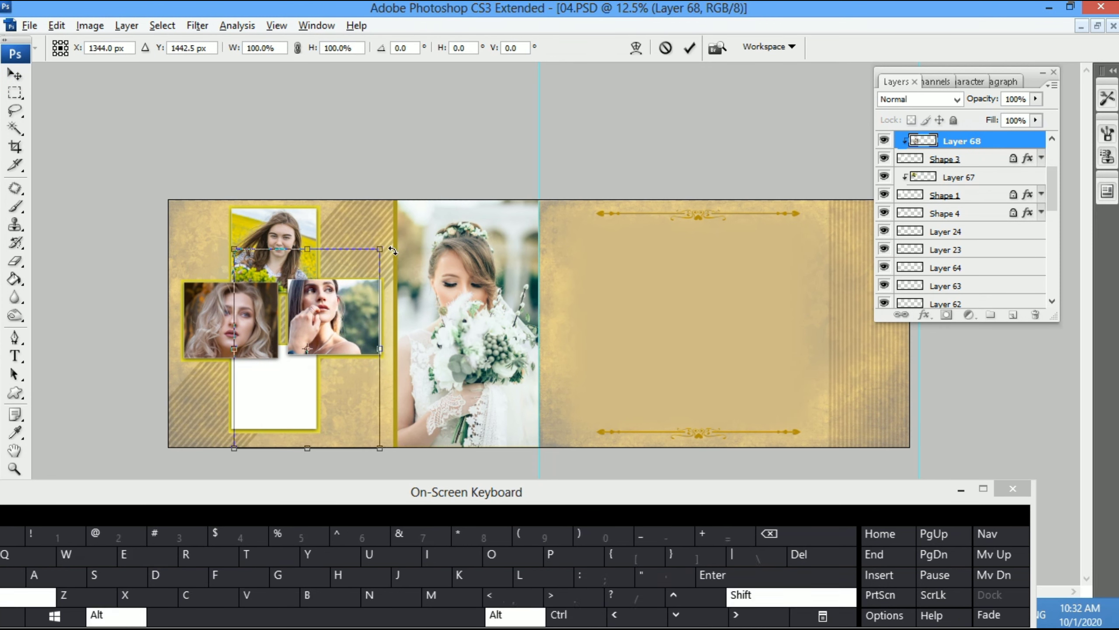
left_click_drag(374, 255, 369, 262)
key("Return")
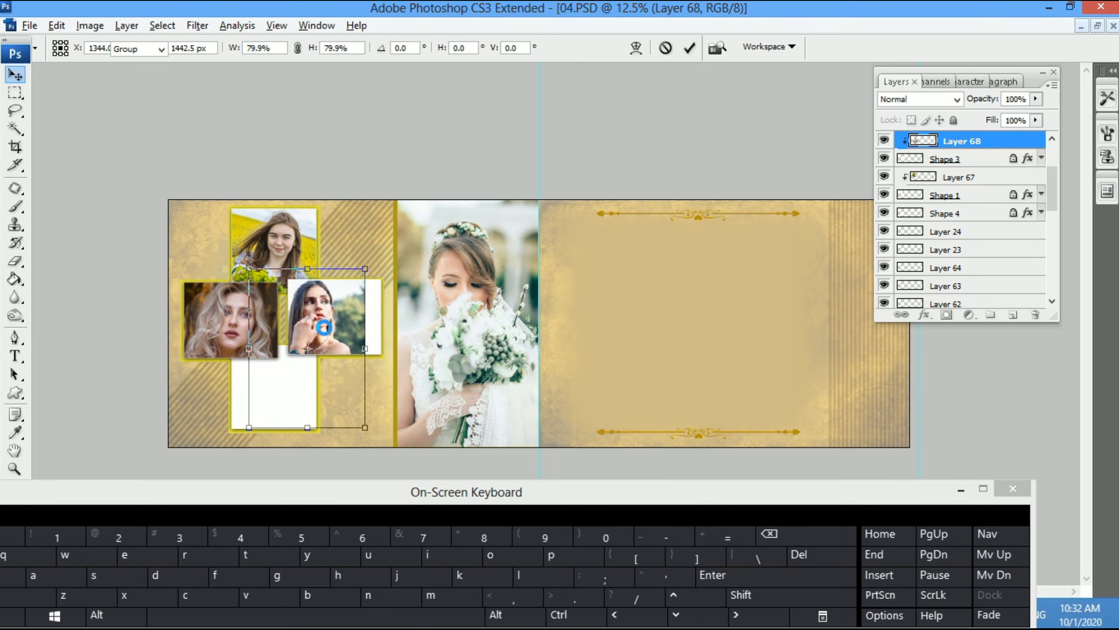
key("Delete")
- Paste the blue-watch photo above Shape 4, the lower frame of the cross, as a clipping mask
left_click(264, 410)
key("ctrl+v")
left_click_drag(404, 327, 238, 423)
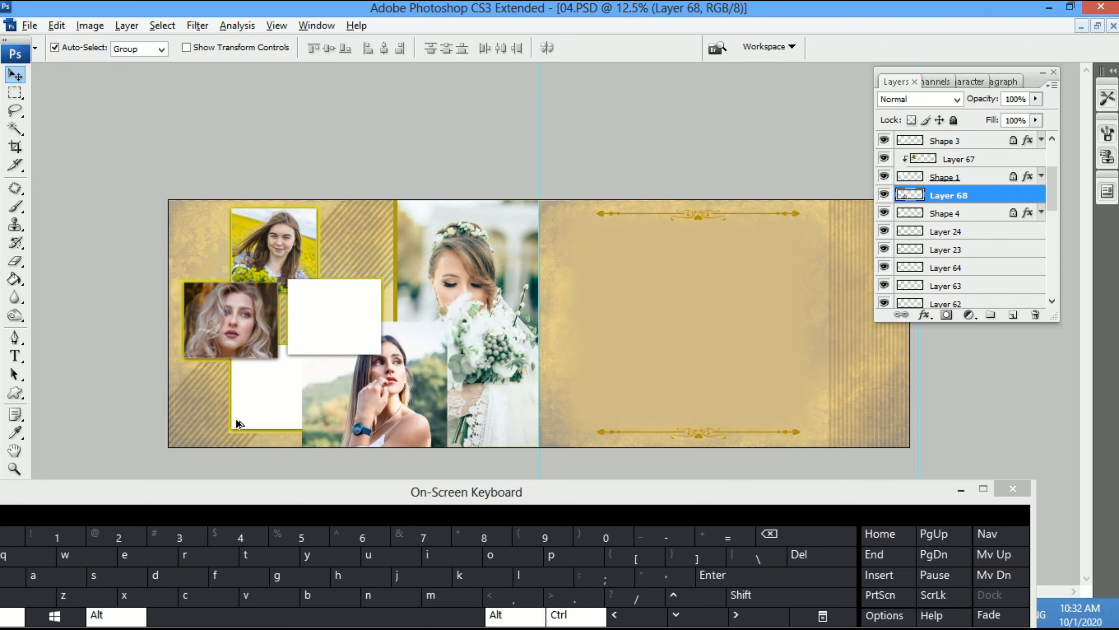
key("ctrl+alt+g")
- Scale the blue-watch photo to about 76.5% and position it so the woman fits inside the lower frame
key("ctrl+t")
left_click_drag(371, 407, 251, 421)
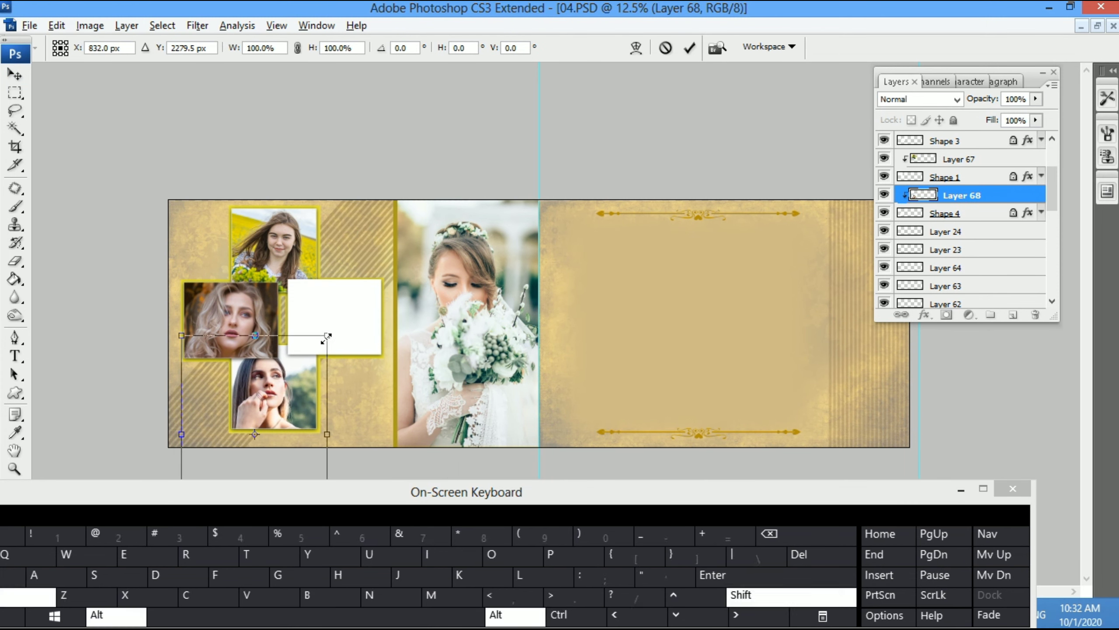
left_click_drag(326, 337, 314, 367)
left_click_drag(283, 398, 298, 383)
key("Return")
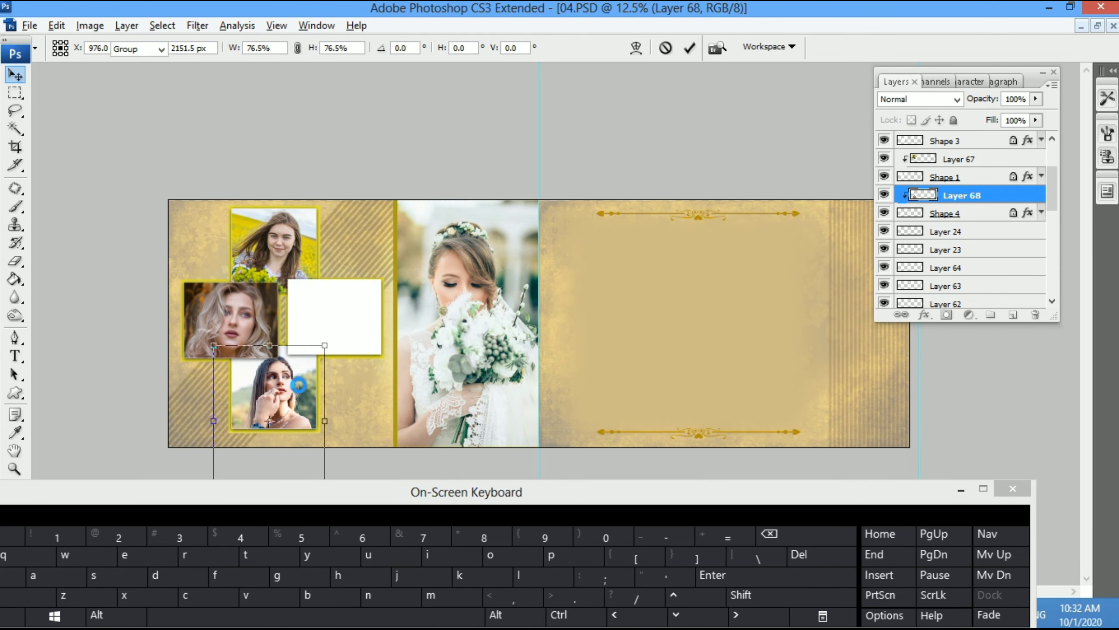
- Show the red-haired woman's photo on Layer 60, scale it down and move it toward the large right-hand panel
left_click_drag(1049, 179, 1048, 207)
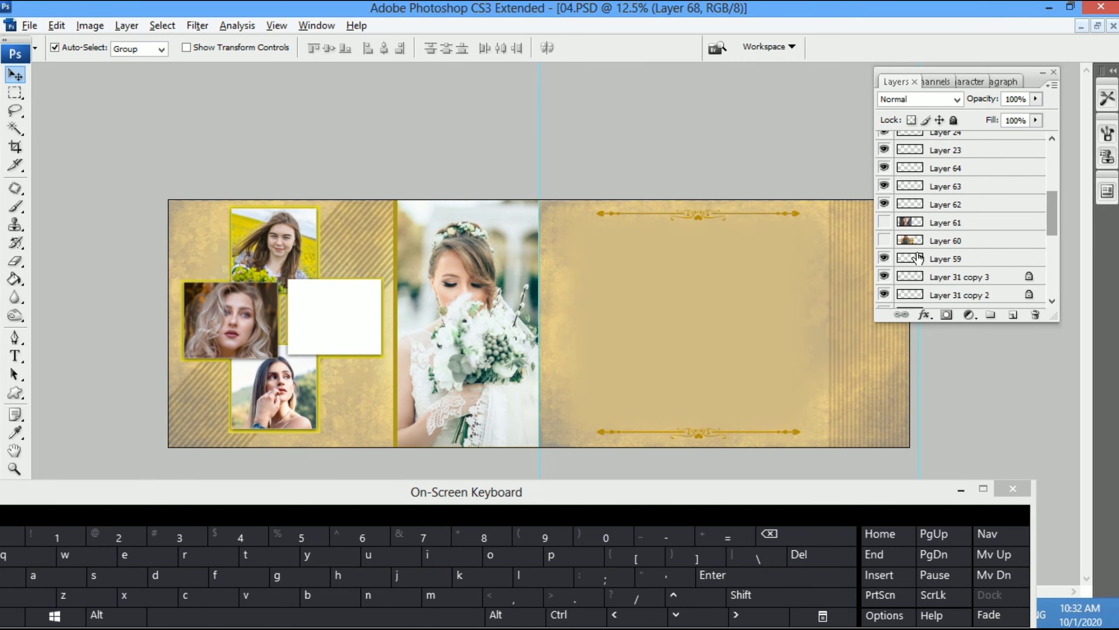
left_click(884, 241)
left_click_drag(423, 312, 452, 408)
key("ctrl+t")
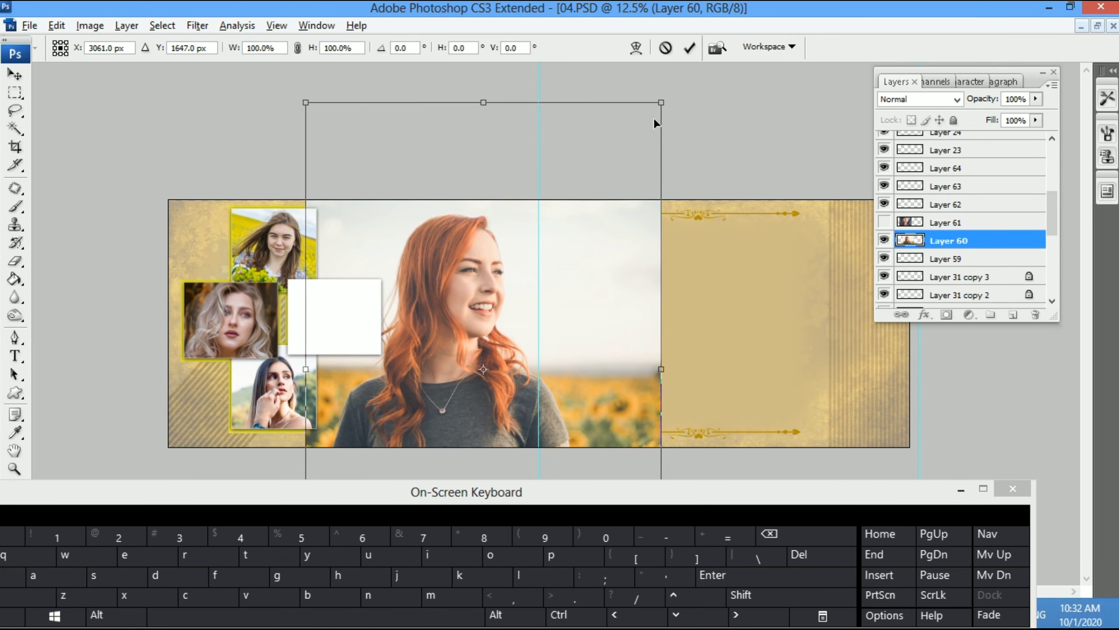
left_click_drag(661, 103, 556, 259)
left_click_drag(477, 397, 627, 322)
key("Return")
- Cut the red-haired woman's photo and paste it into the large right-hand panel, directly below Layer 46
key("ctrl+a")
key("ctrl+x")
left_click(598, 341)
key("ctrl+v")
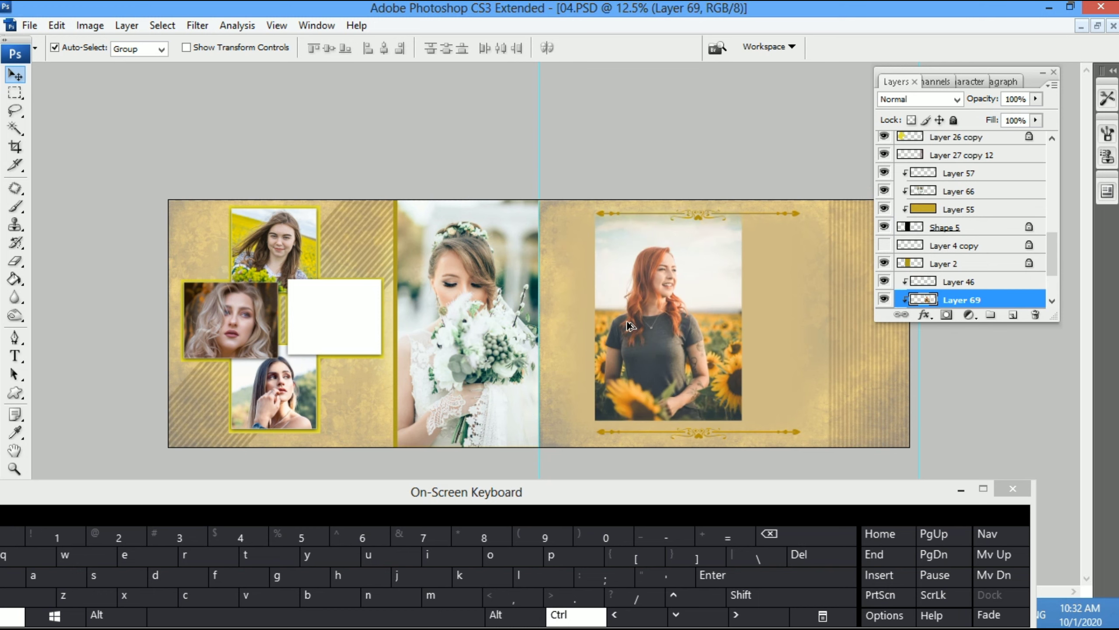
key("ctrl+t")
key("Return")
key("ctrl+t")
left_click_drag(754, 400, 720, 431)
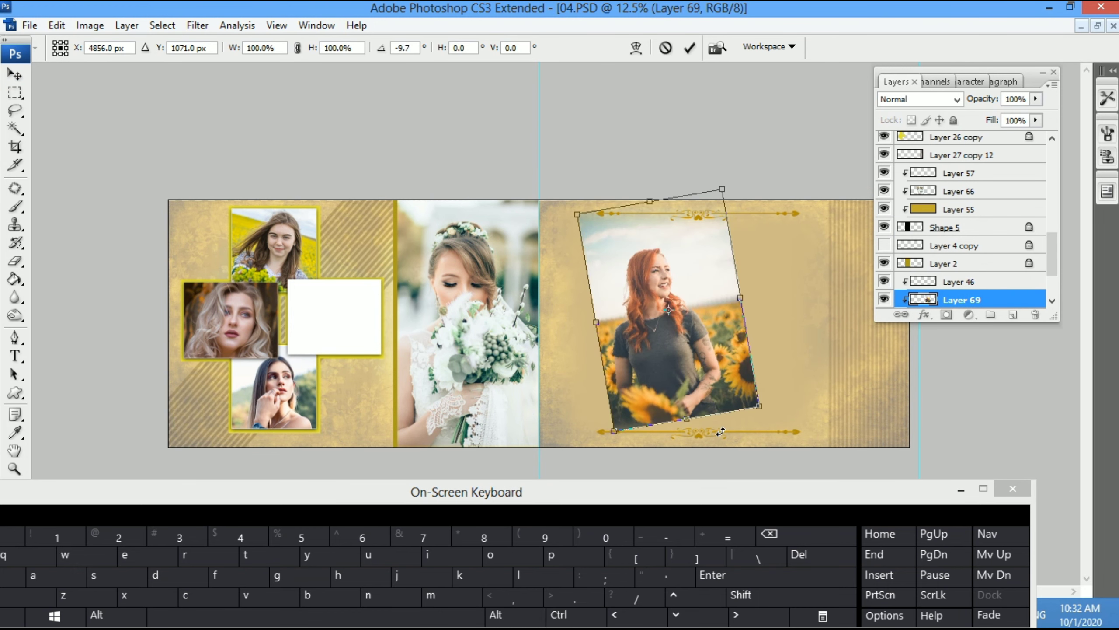
left_click_drag(615, 431, 602, 453)
key("Escape")
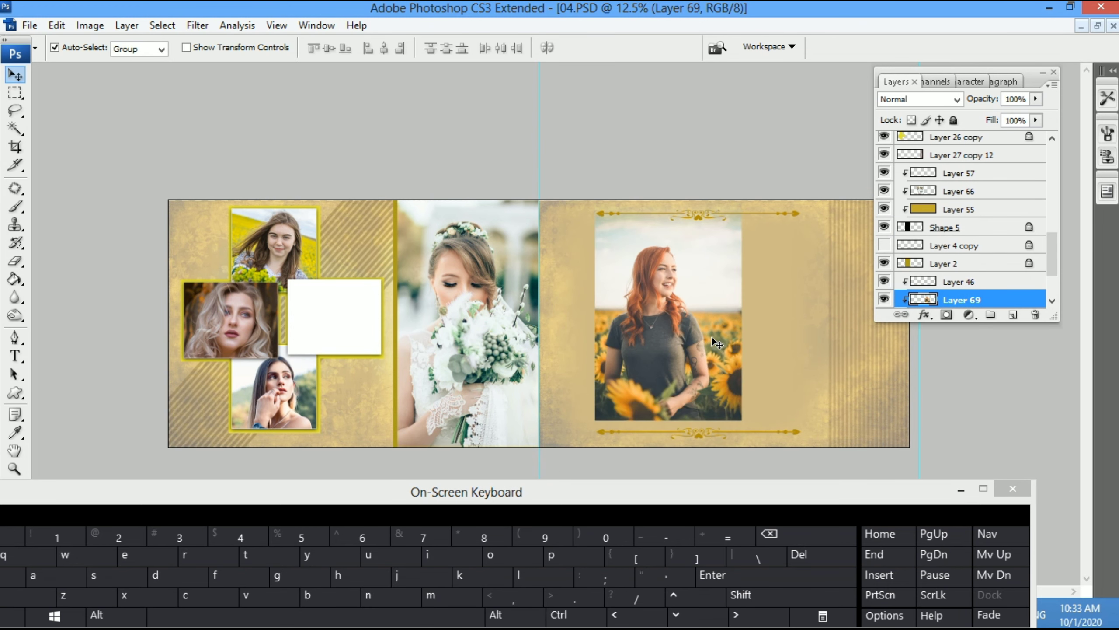
- Rotate the red-haired woman's photo to -17°, enlarge it to about 256% and position her head and shoulders inside the large panel
key("ctrl+t")
left_click_drag(804, 396, 825, 355)
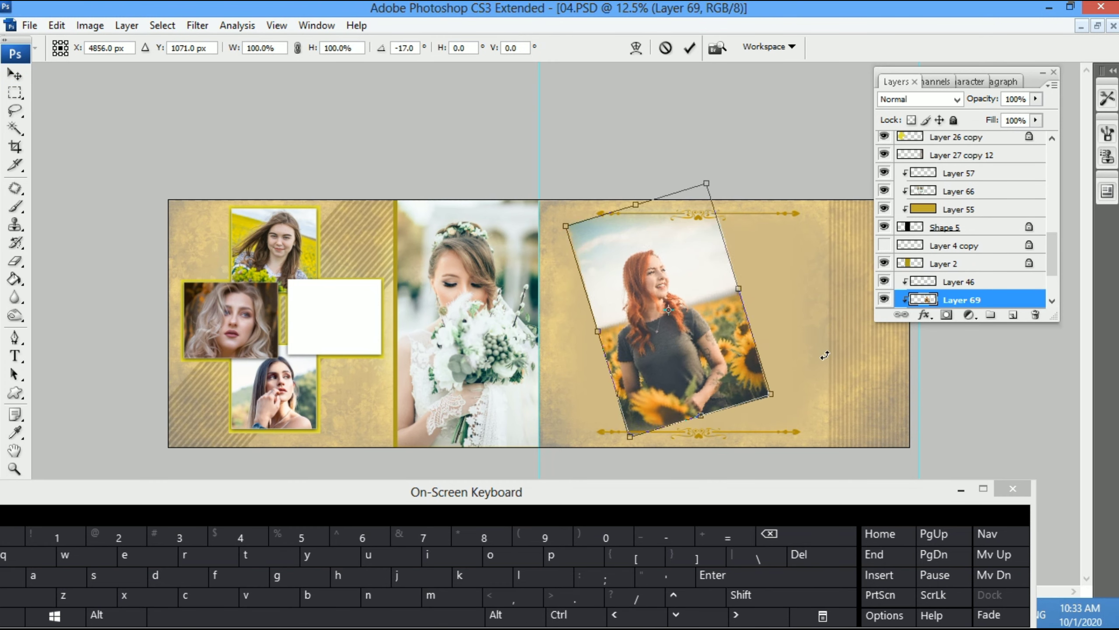
left_click_drag(630, 437, 595, 556)
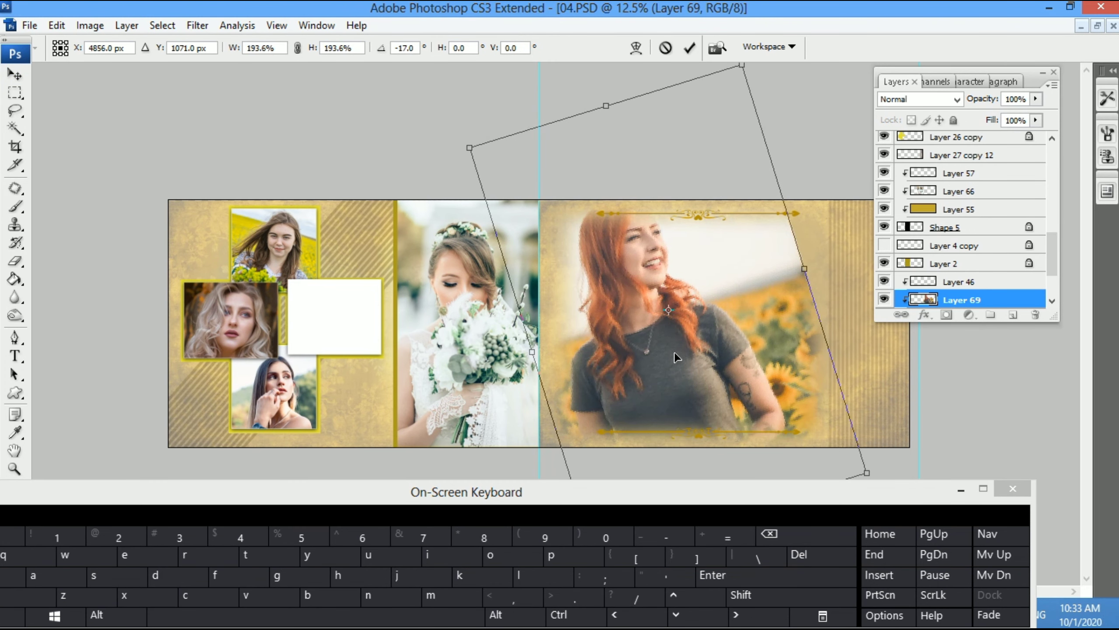
key("shift")
key("alt")
left_click_drag(470, 147, 421, 149)
left_click_drag(655, 314, 685, 336)
key("Return")
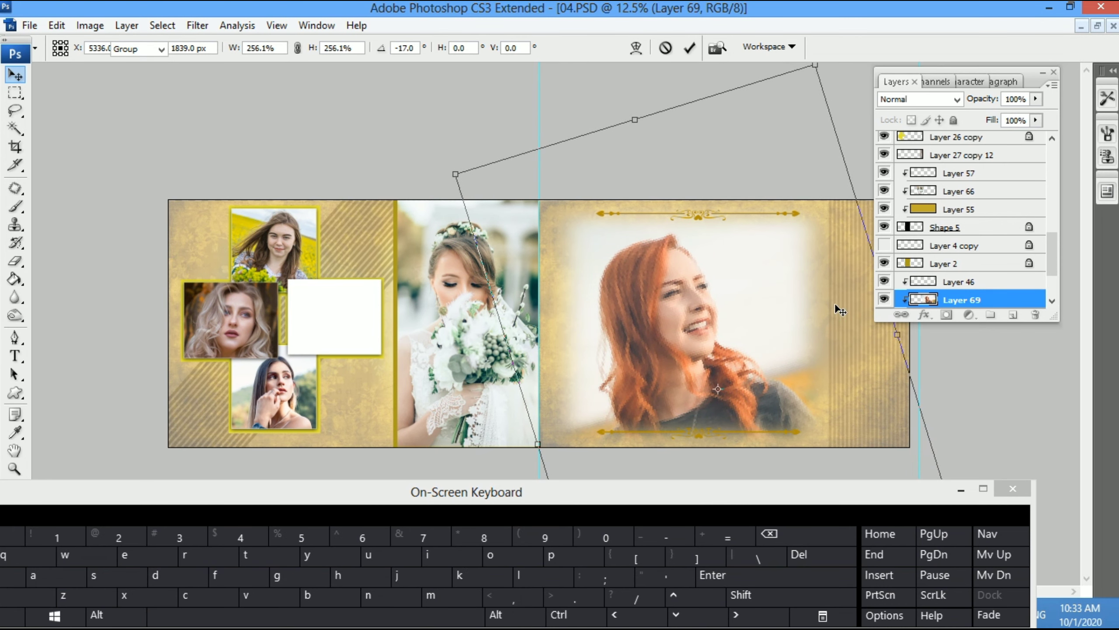
- Show the blue-eyed woman's photo on Layer 61, scale it down and cut it from its layer
left_click_drag(1049, 257, 1053, 303)
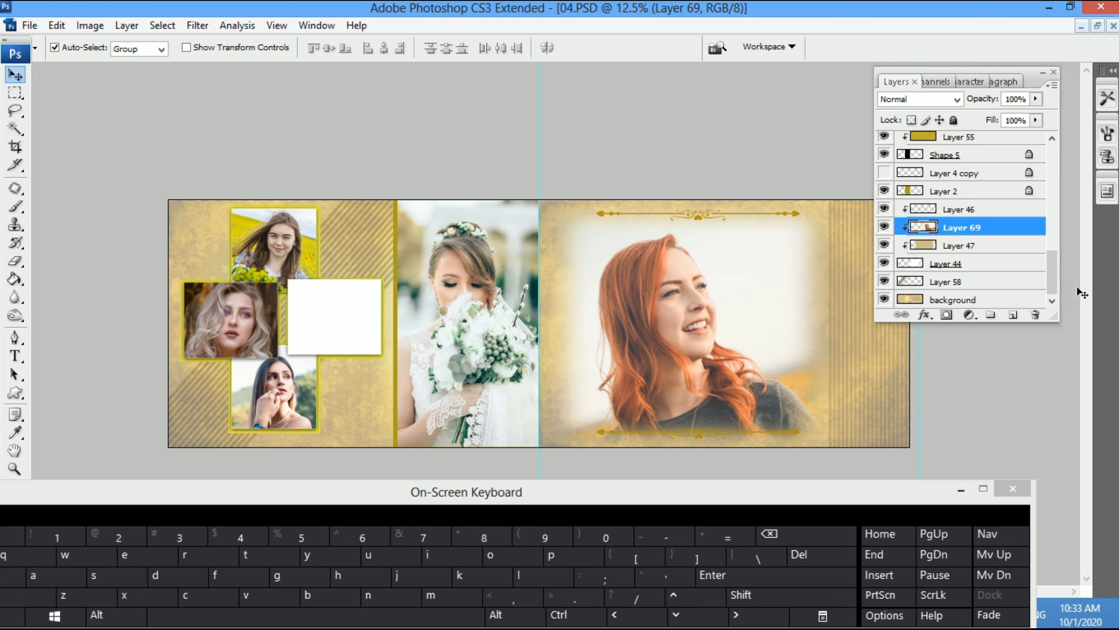
left_click_drag(1057, 283, 1051, 227)
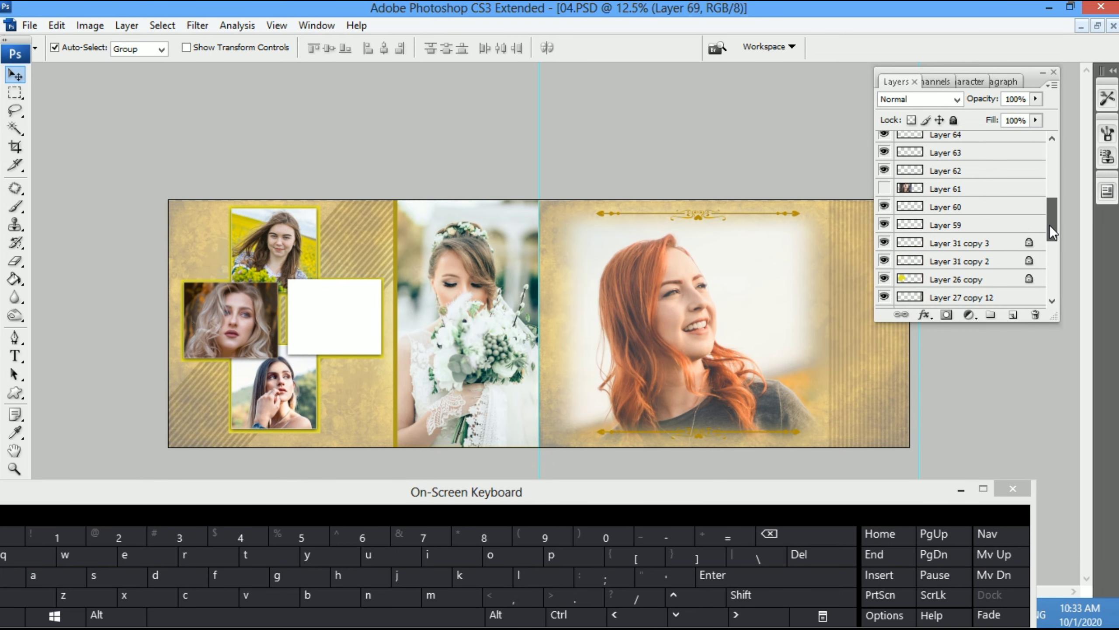
left_click(884, 189)
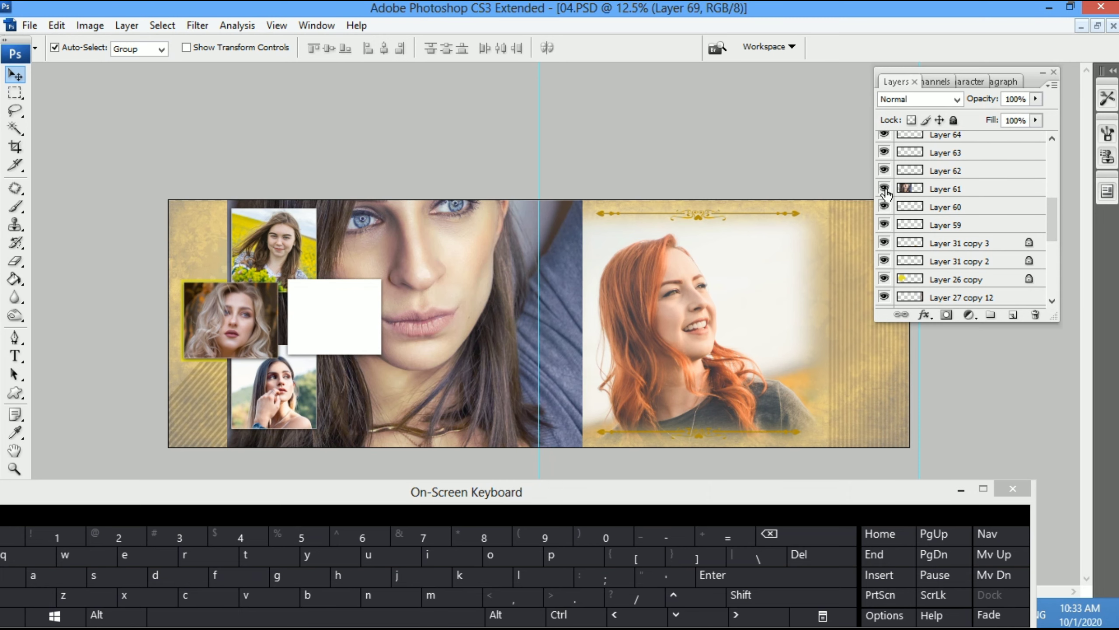
key("ctrl+t")
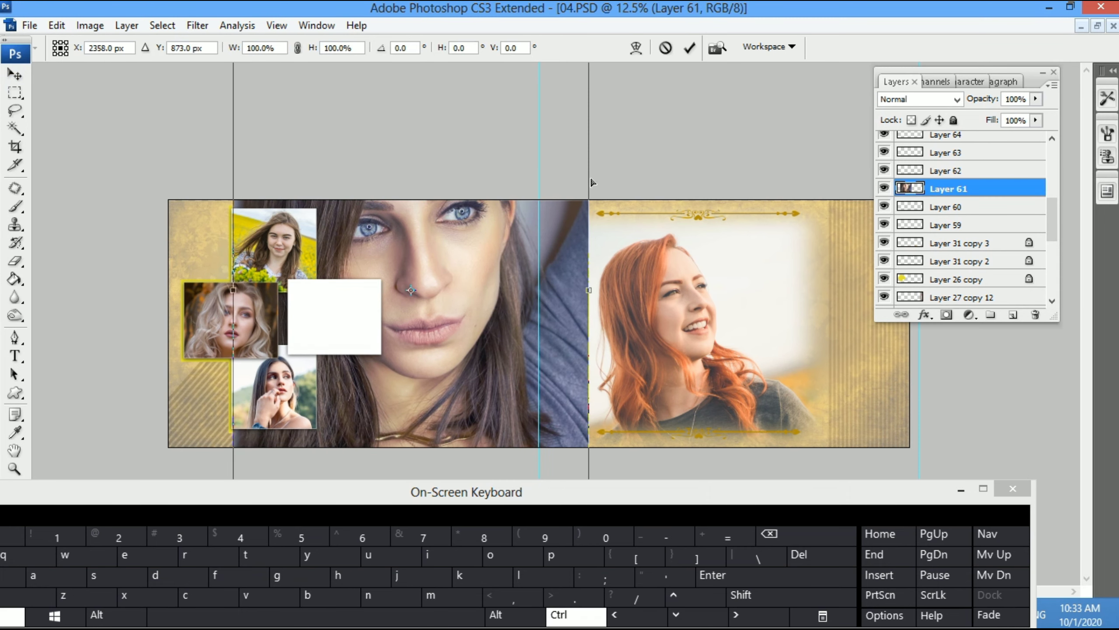
left_click_drag(599, 97, 499, 243)
left_click_drag(461, 350, 482, 308)
double_click(482, 309)
key("ctrl+a")
key("ctrl+x")
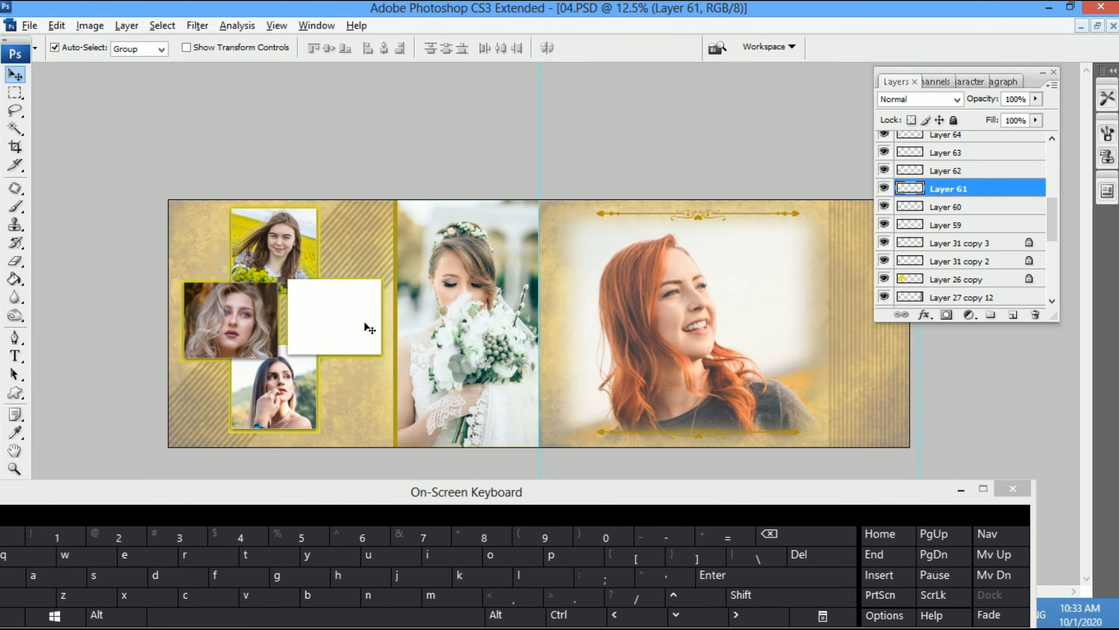
- Paste the blue-eyed woman's photo above Shape 3, the empty white frame of the cross, as a clipping mask
left_click(370, 325)
key("ctrl+v")
key("ctrl+alt+g")
- Scale the blue-eyed woman's photo to about 63% and position her face inside the right frame of the cross
key("ctrl+t")
left_click_drag(364, 345, 312, 341)
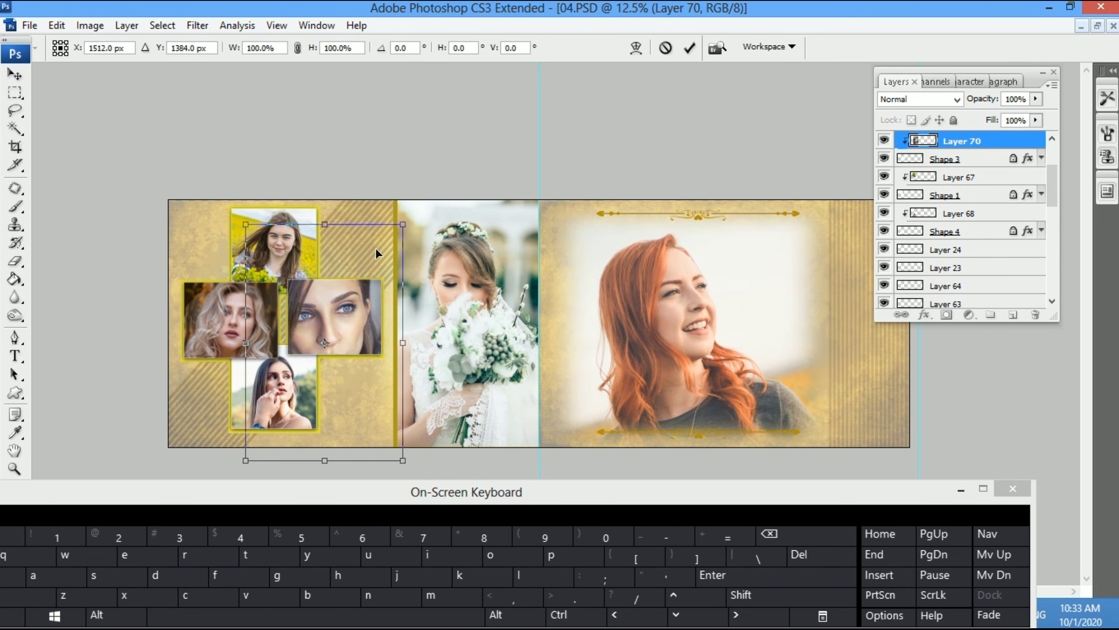
left_click_drag(401, 223, 369, 276)
left_click_drag(350, 338, 361, 314)
left_click_drag(380, 252, 385, 245)
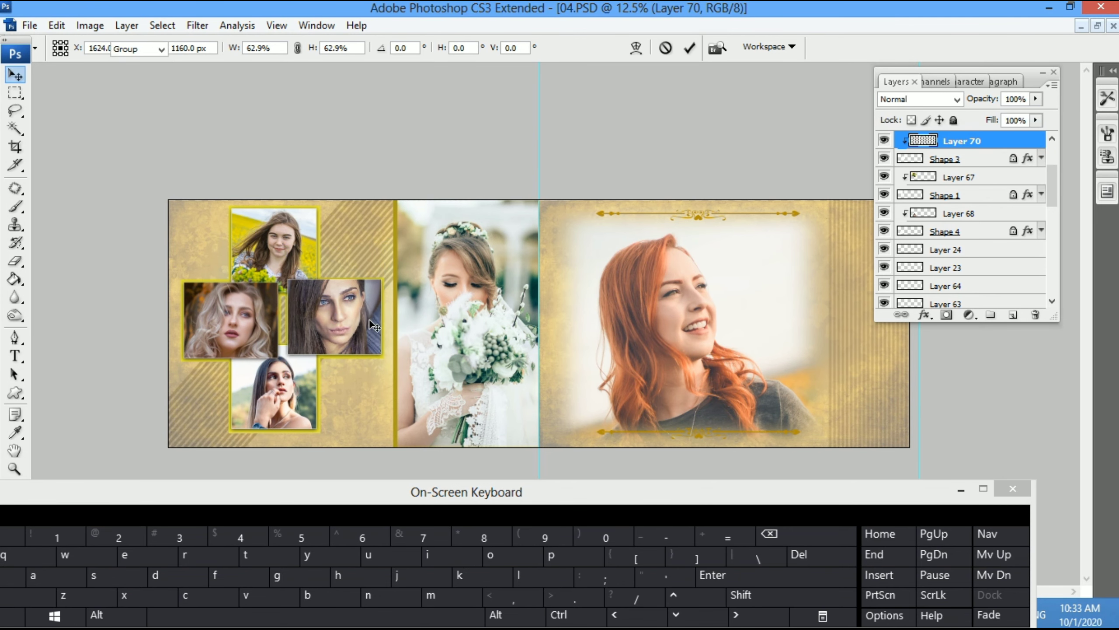
key("Return")
- Move the red-haired woman's photo slightly up in its panel and set its layer blending mode to Luminosity
key("z")
right_click(471, 326)
left_click(480, 331)
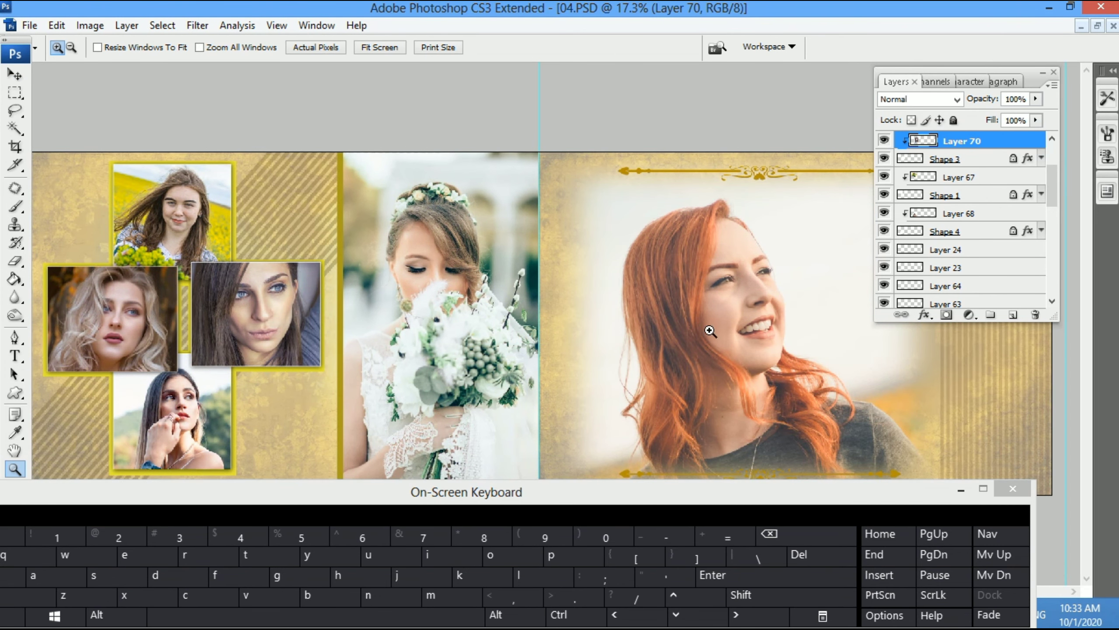
key("v")
left_click_drag(780, 339, 768, 311)
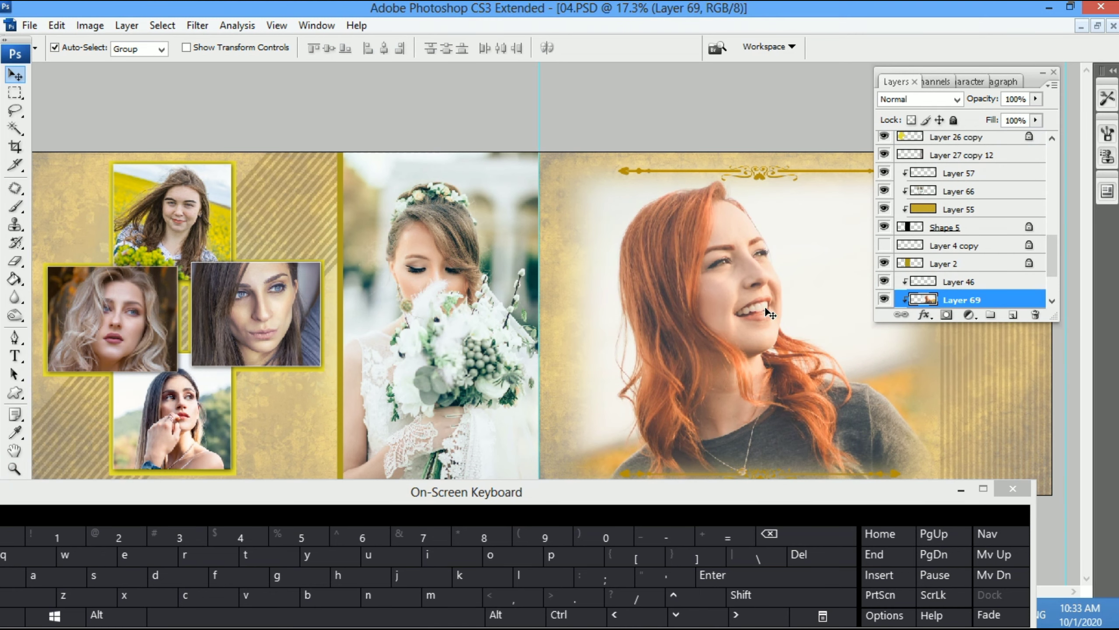
key("shift+minus")
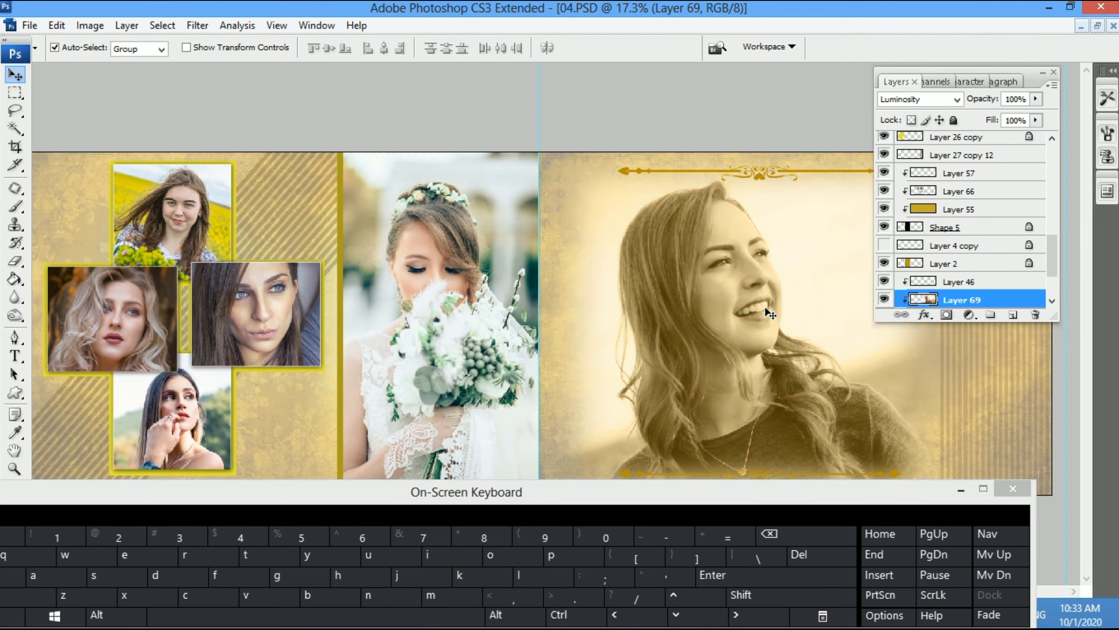
- Open the file 0002 (PSD) from the ok++ folder
left_click(30, 25)
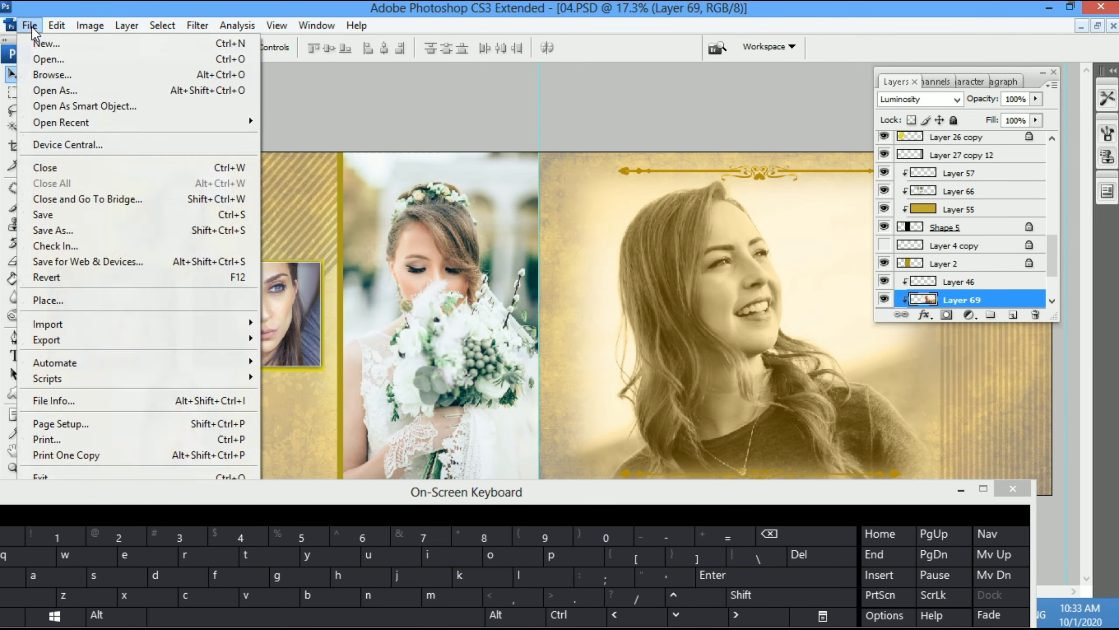
left_click(45, 58)
left_click(133, 141)
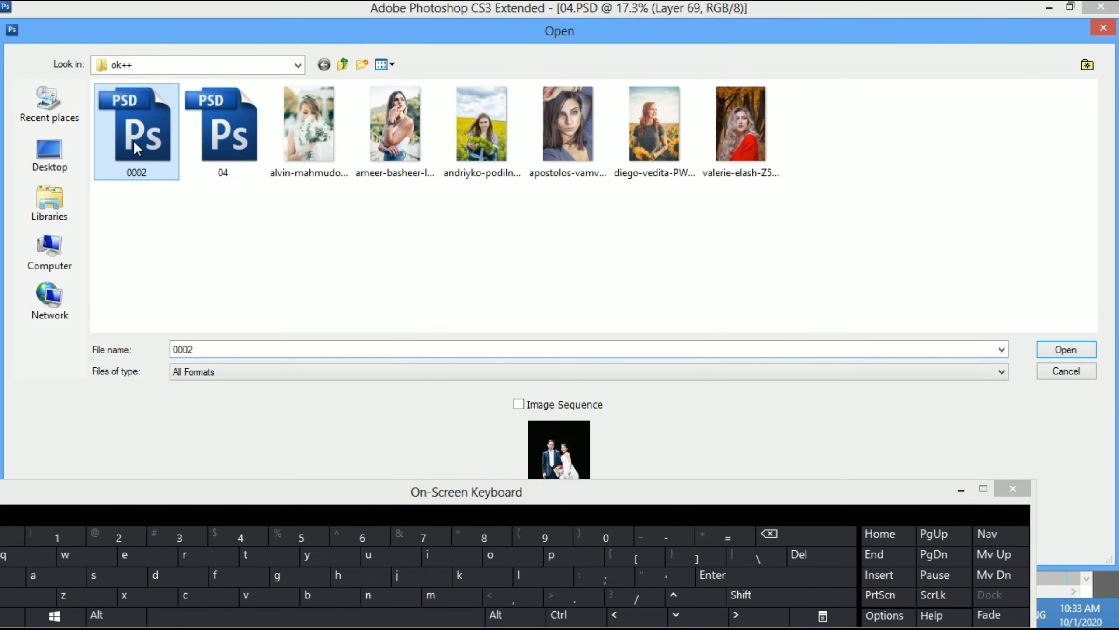
left_click(1055, 348)
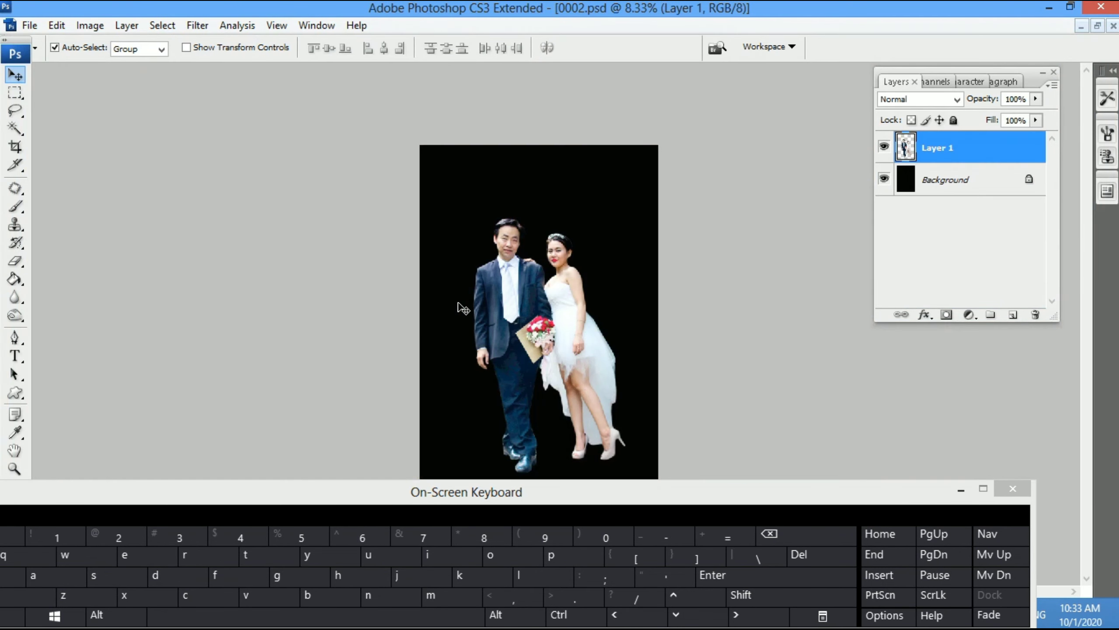
- Copy the wedding couple cutout from 0002.psd into the 04.PSD spread and maximize the spread's window
left_click_drag(564, 325, 550, 317)
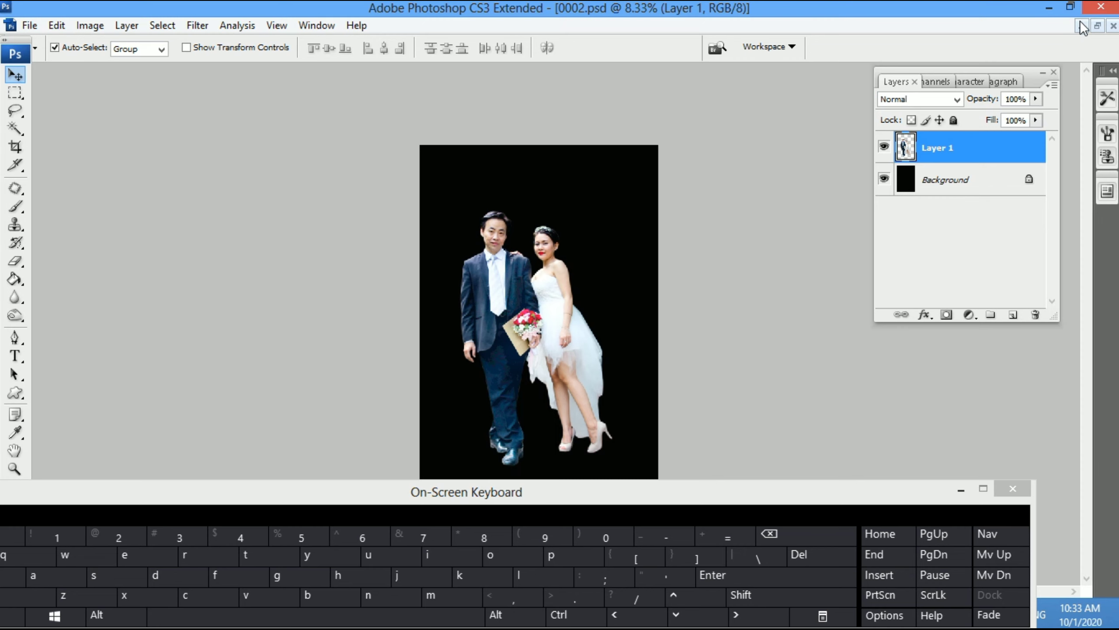
left_click(1098, 27)
left_click_drag(254, 297, 161, 279)
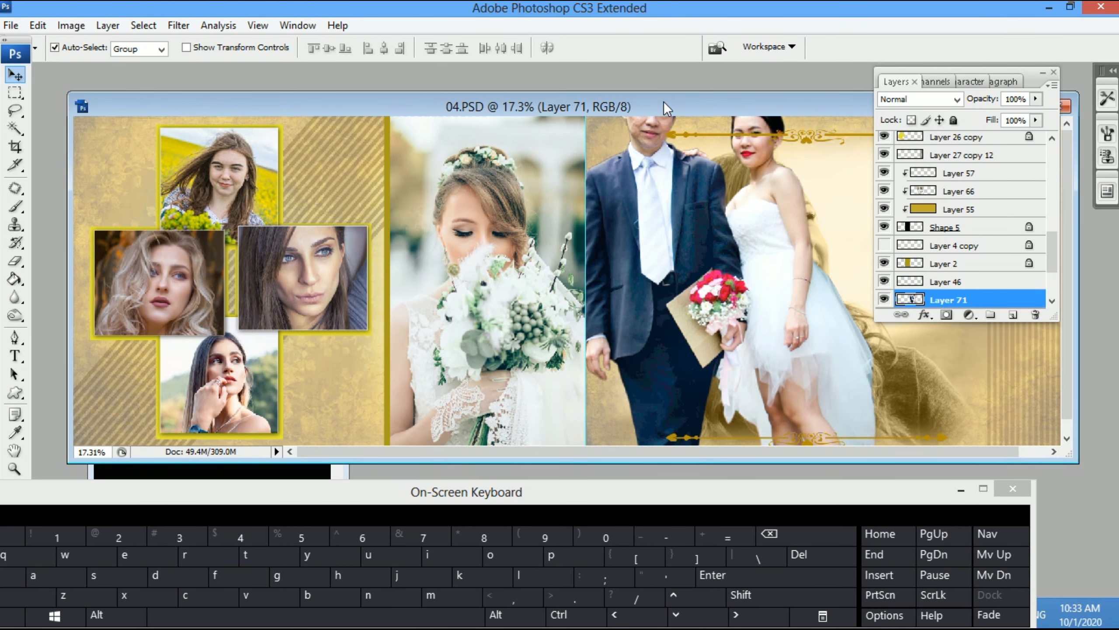
double_click(664, 101)
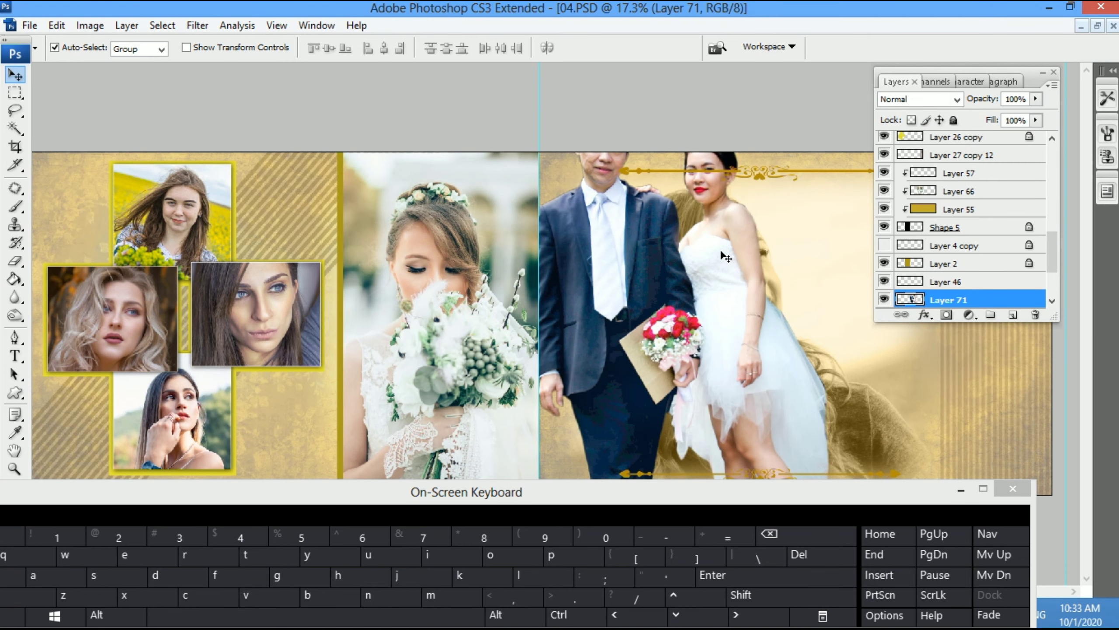
- Move the Layers panel off the large portrait, then shrink the couple cutout and place it beside the sepia woman
key("ctrl+minus")
key("ctrl+minus")
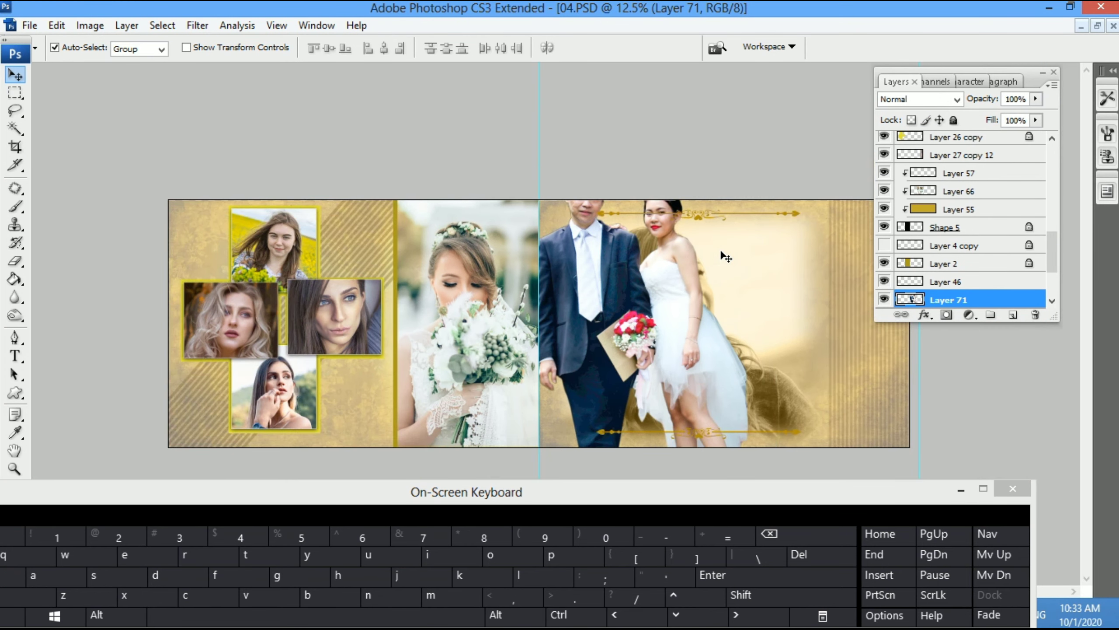
left_click_drag(1022, 75, 258, 113)
left_click_drag(674, 312, 792, 311)
key("ctrl+t")
left_click_drag(875, 165, 817, 258)
left_click_drag(937, 293, 940, 317)
double_click(829, 318)
- Bring the couple's Layer 71 forward in the layer stack until it sits directly above Layer 31 copy 3
key("ctrl+bracketright")
key("ctrl+bracketright")
key("ctrl+bracketright")
key("ctrl+bracketright")
key("ctrl+bracketright")
key("ctrl+bracketright")
key("ctrl+bracketright")
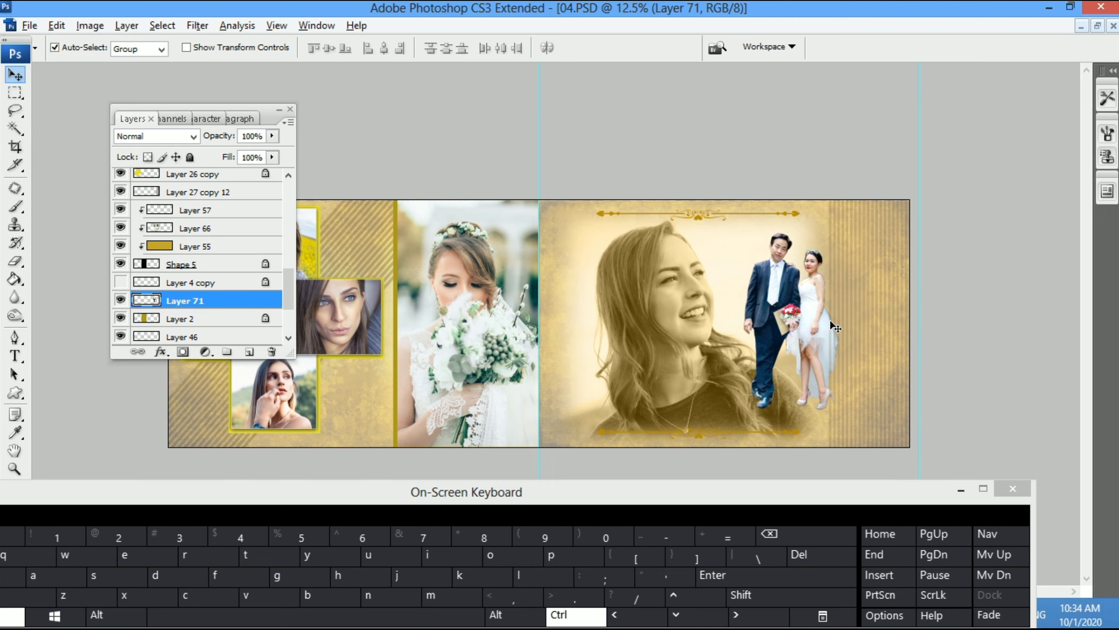
key("ctrl+bracketright")
key("ctrl+bracketright")
key("ctrl+bracketright")
key("ctrl+bracketright")
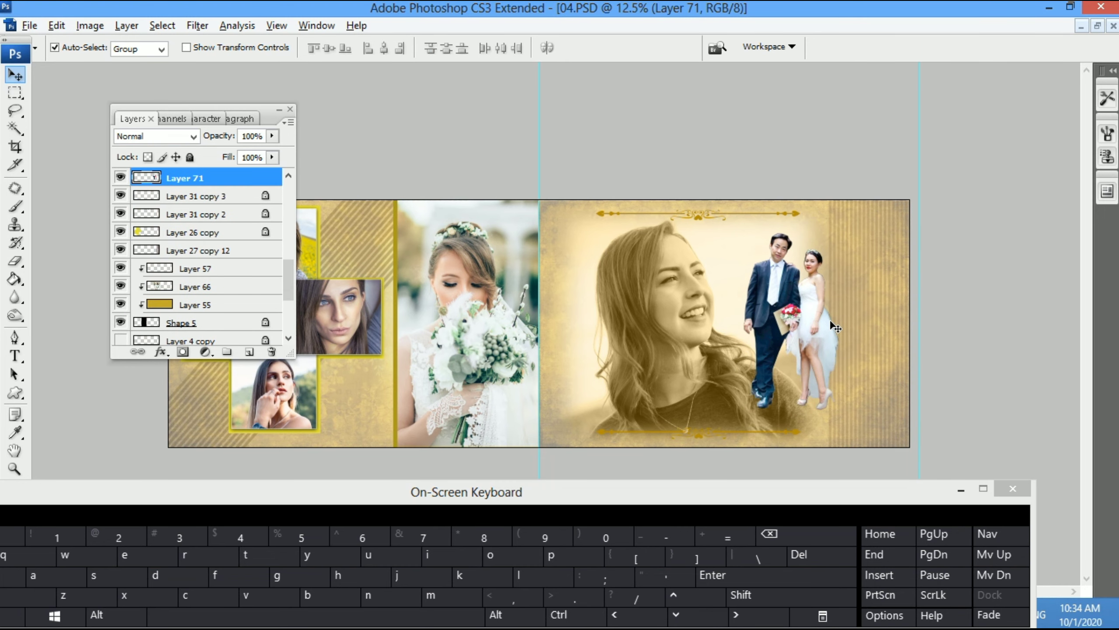
- Enlarge the couple cutout slightly and move it further right so it overlaps the striped band at the spread's edge
key("ctrl+t")
left_click_drag(839, 409, 849, 428)
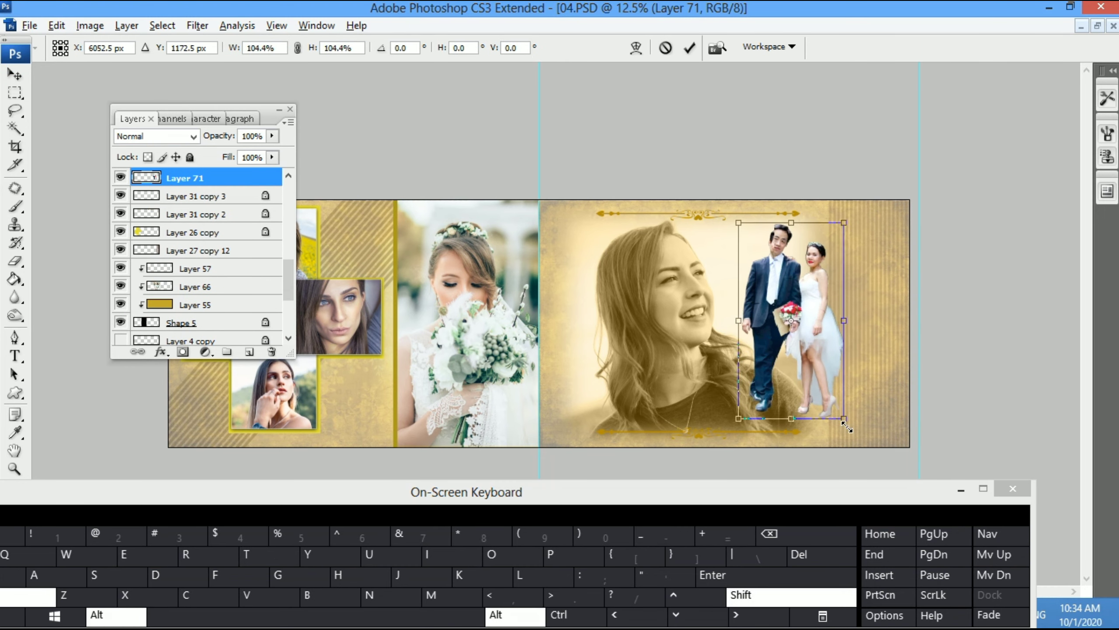
left_click_drag(821, 360, 859, 369)
left_click_drag(886, 221, 881, 226)
double_click(837, 303)
- Rotate the sepia woman's photo to about 30.4°, scale it to about 139% and position her face in the large panel
left_click(739, 366)
key("ctrl+t")
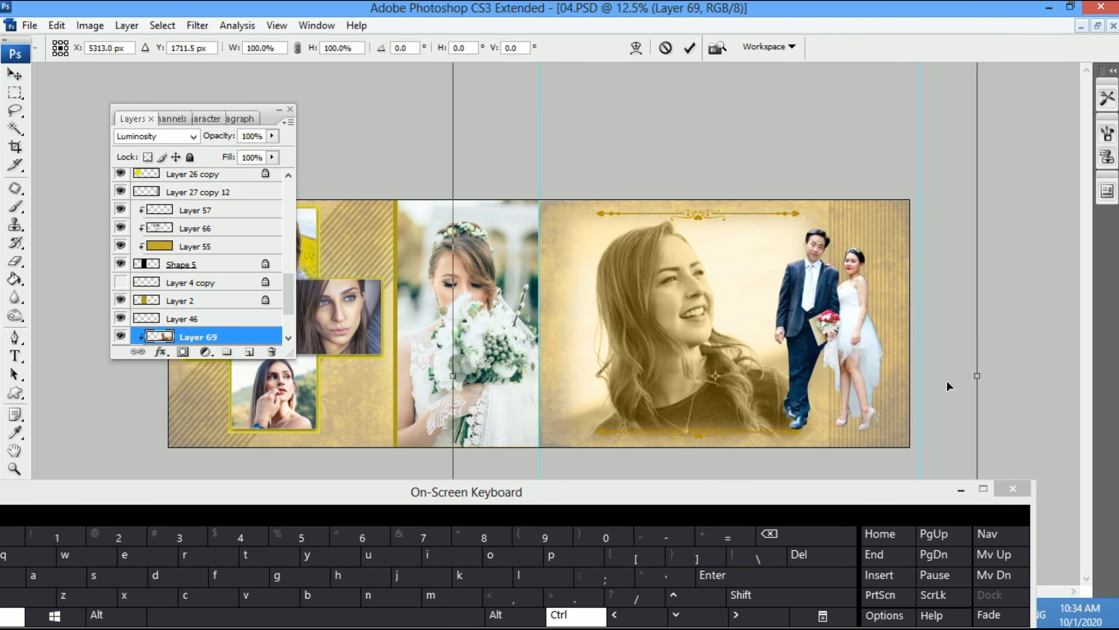
left_click_drag(986, 378, 967, 438)
key("ctrl+minus")
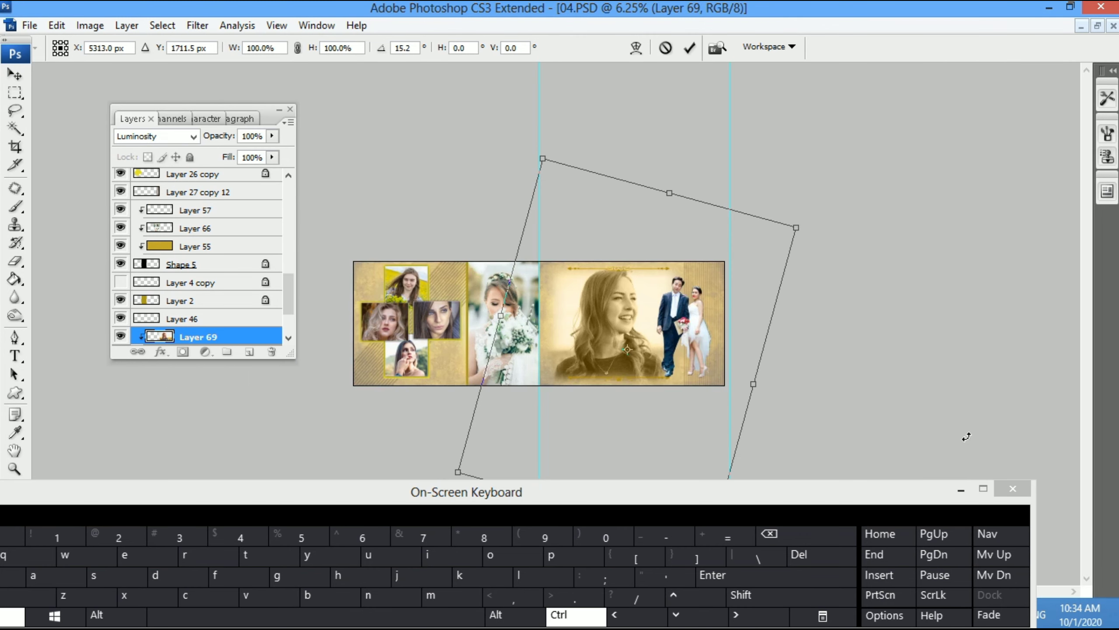
left_click_drag(800, 226, 821, 207, "alt+shift")
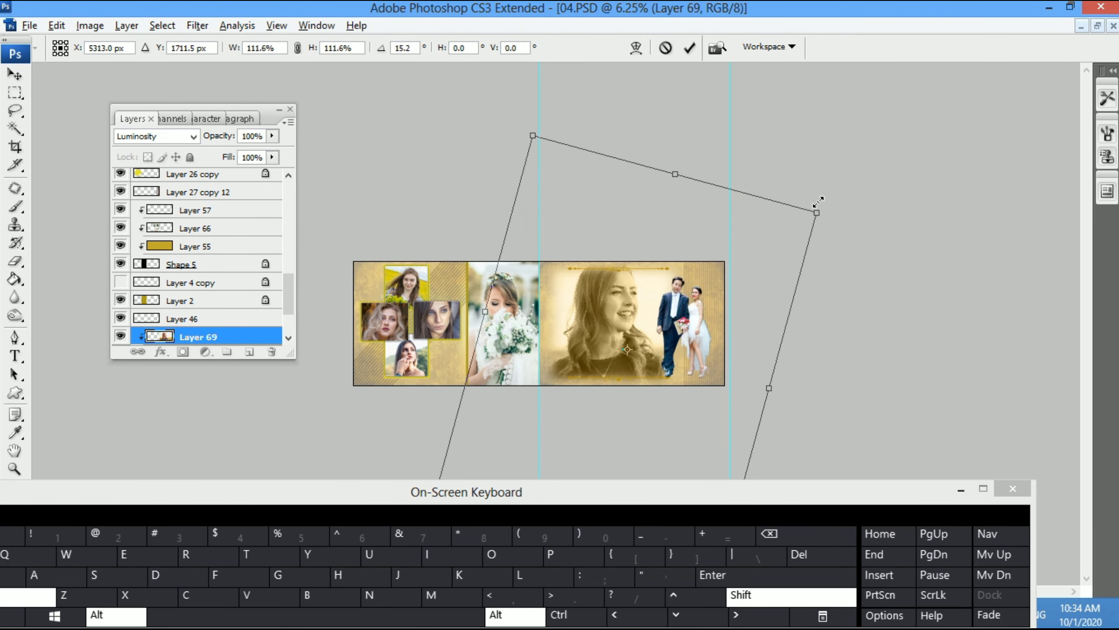
left_click_drag(860, 257, 880, 336)
left_click_drag(685, 347, 675, 355)
left_click_drag(852, 380, 835, 447)
left_click_drag(628, 366, 611, 361)
left_click_drag(844, 351, 858, 214, "alt+shift")
left_click_drag(680, 331, 693, 350)
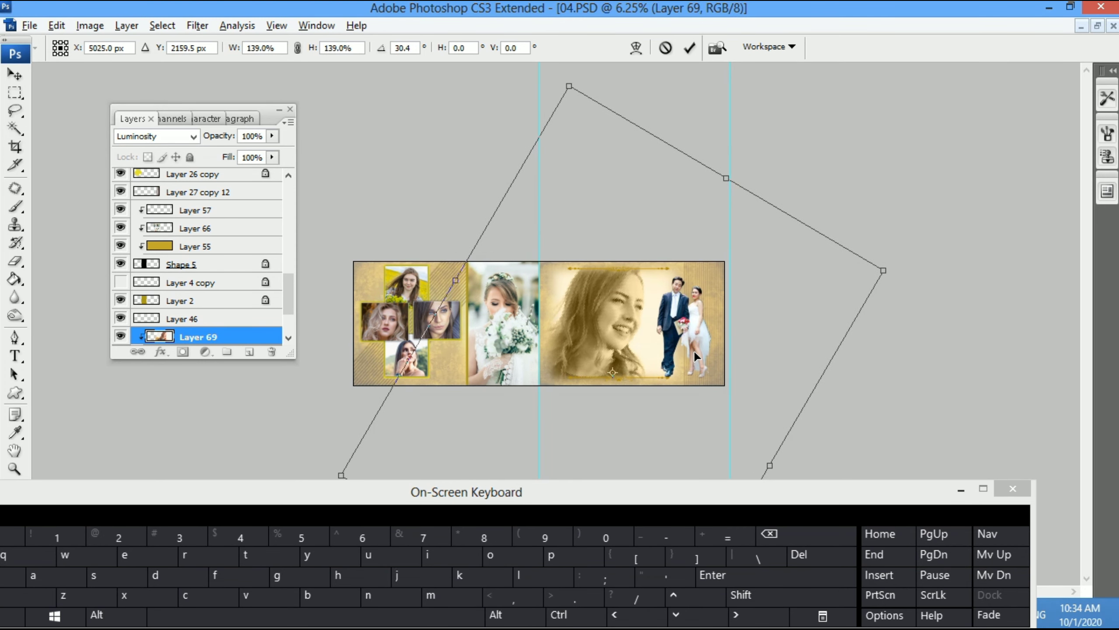
key("Return")
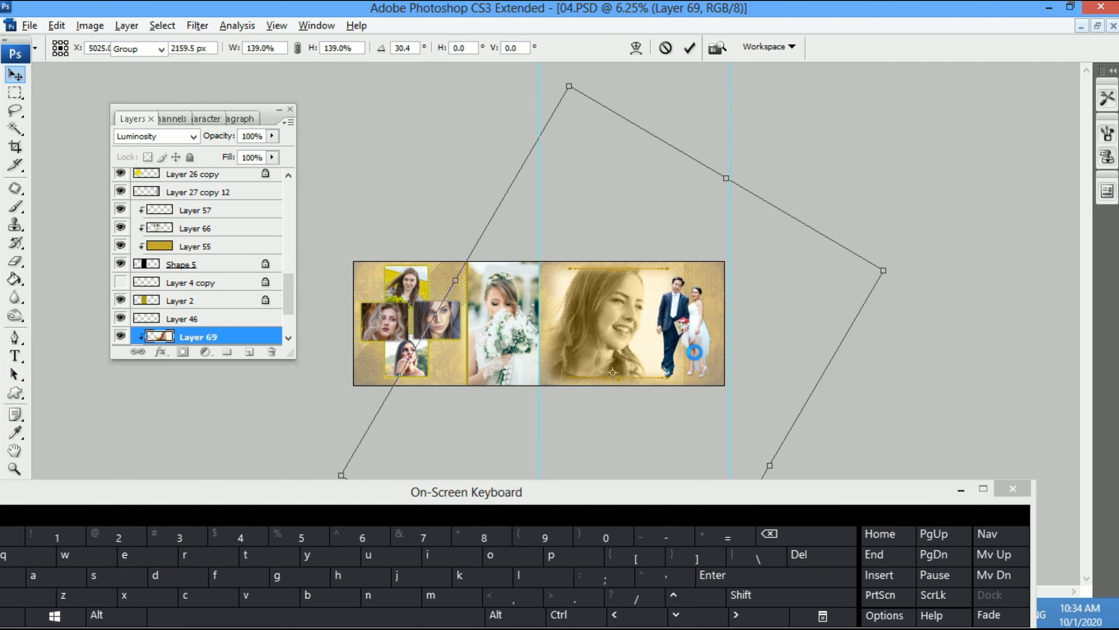
- Minimize the on-screen keyboard and move the couple cutout slightly down on the spread
key("ctrl+0")
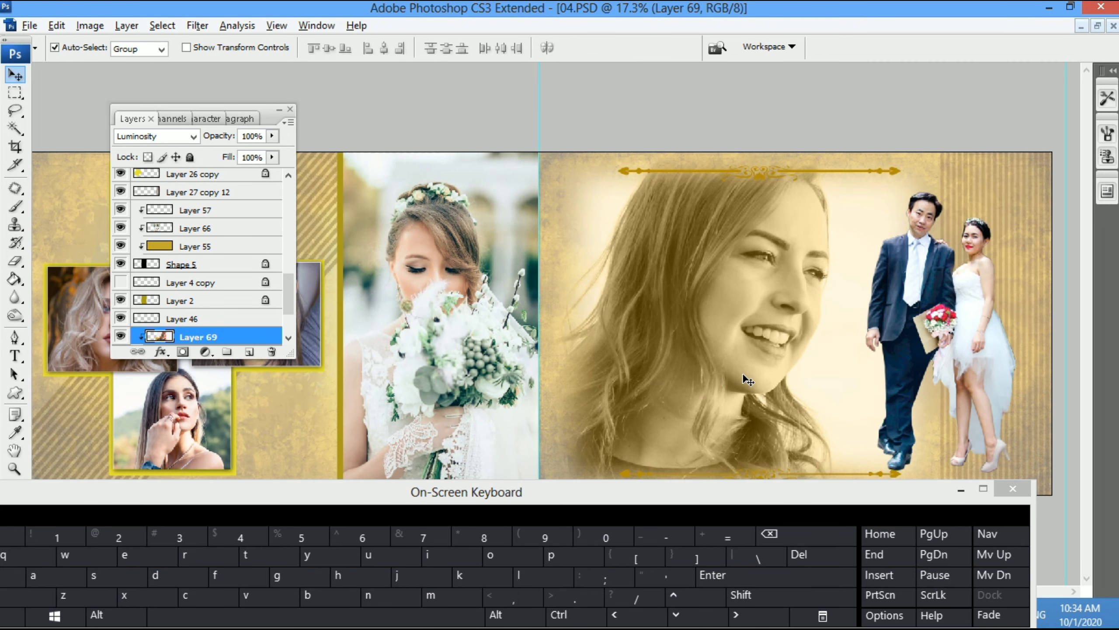
key("ctrl+minus")
key("ctrl+minus")
key("ctrl+minus")
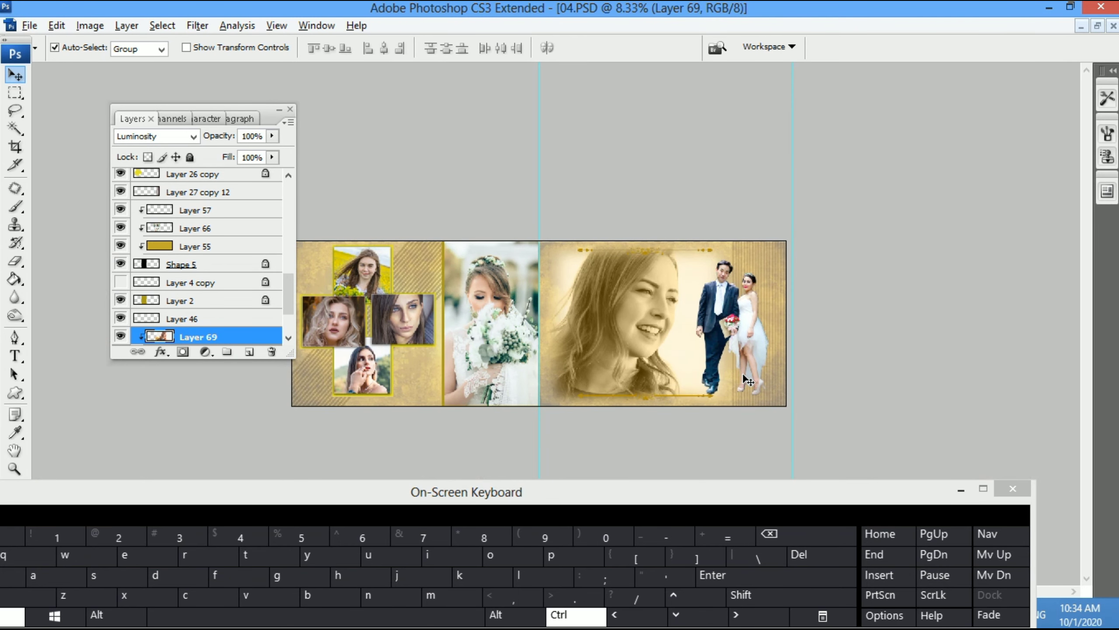
key("z")
right_click(704, 371)
left_click(733, 384)
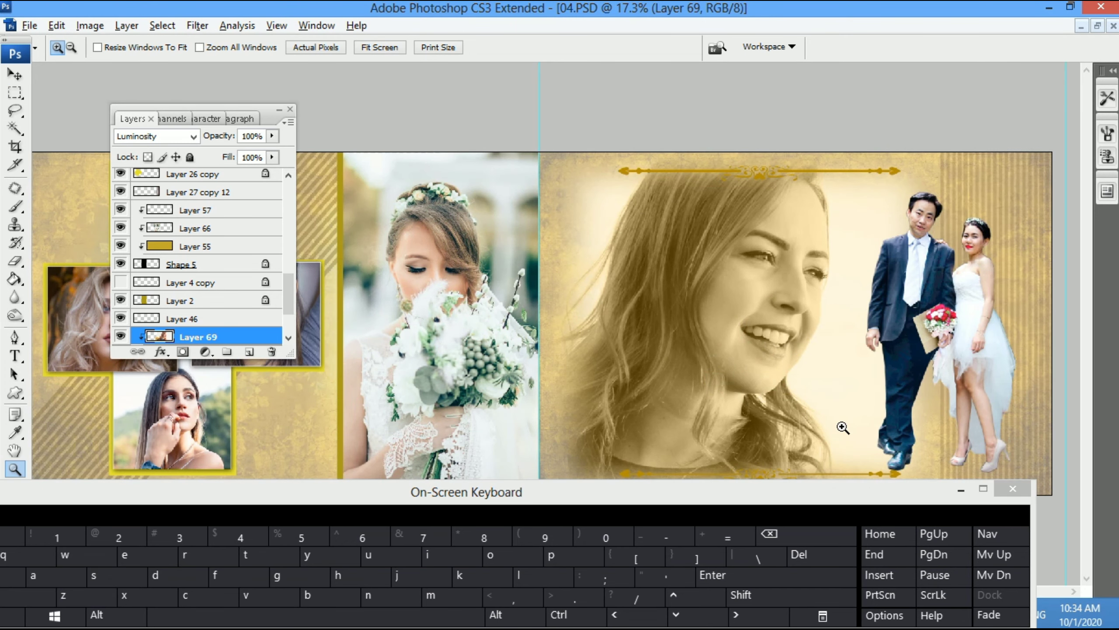
key("v")
left_click_drag(861, 498, 864, 464)
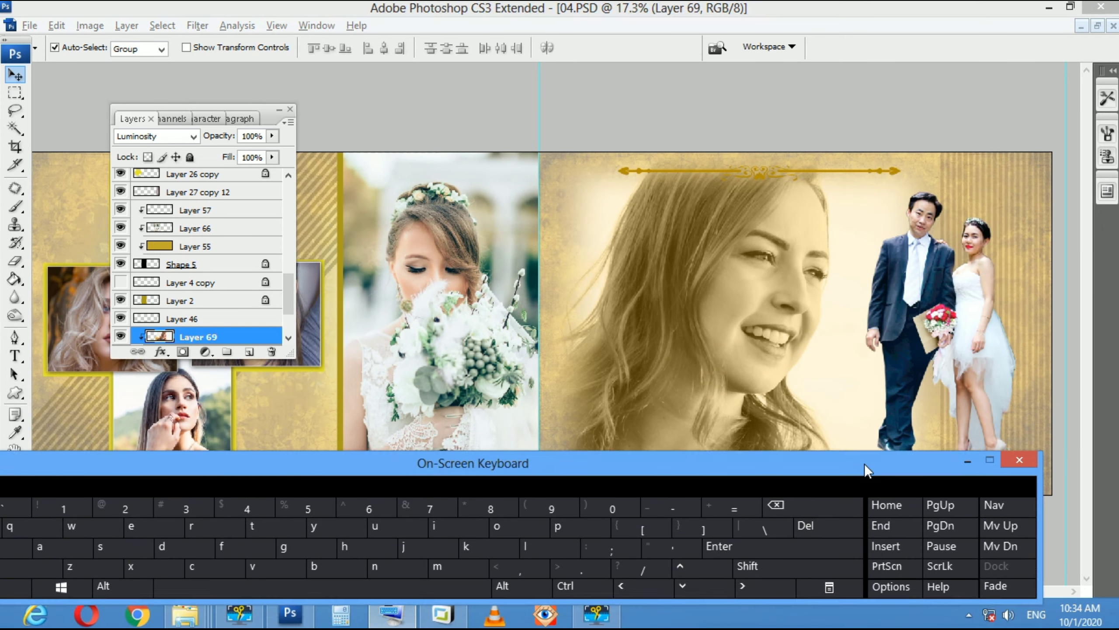
left_click(964, 467)
left_click(977, 361)
left_click_drag(977, 361, 977, 377)
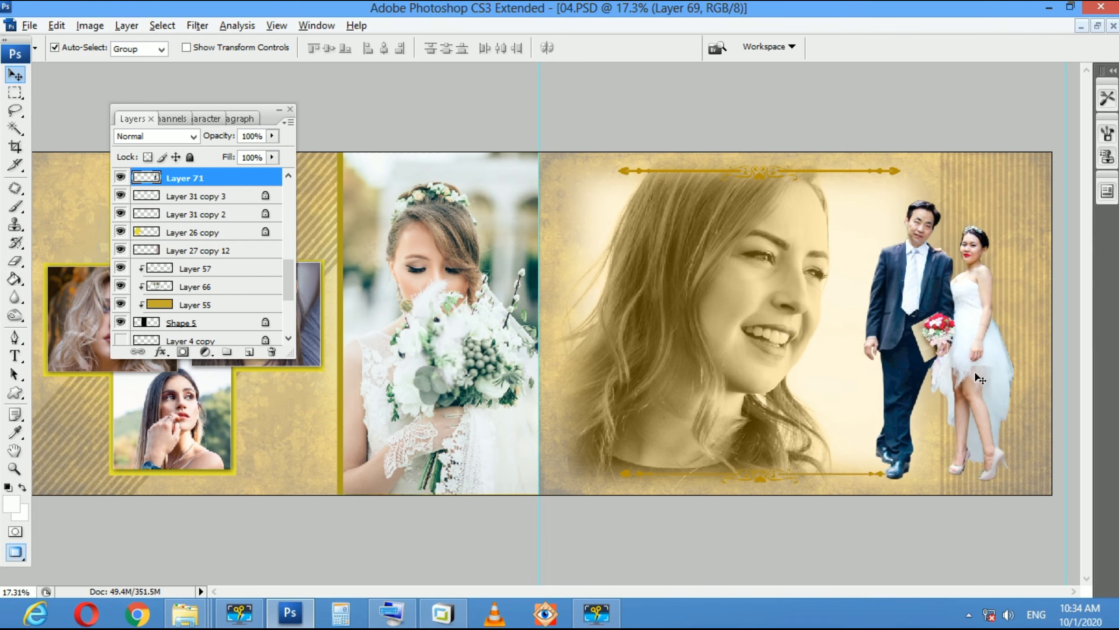
- Rotate the sepia woman's photo by about another 11.5° and shift it so her face fills the space beside the couple
left_click(781, 380)
left_click_drag(785, 382, 804, 385)
key("ctrl+t")
left_click_drag(199, 411, 220, 301)
left_click_drag(717, 409, 692, 405)
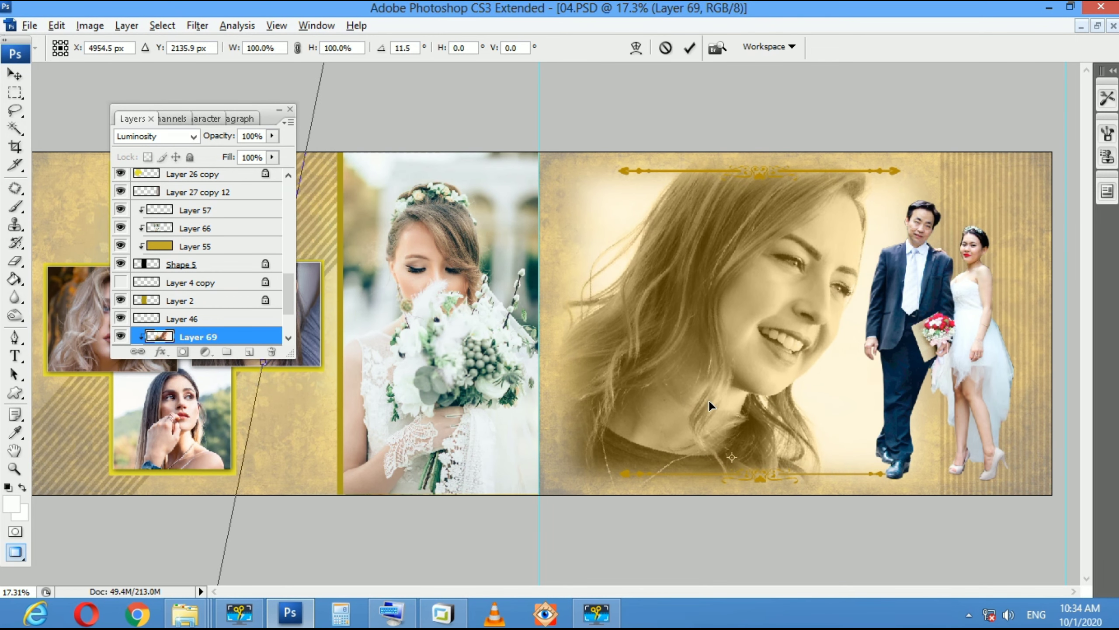
key("Return")
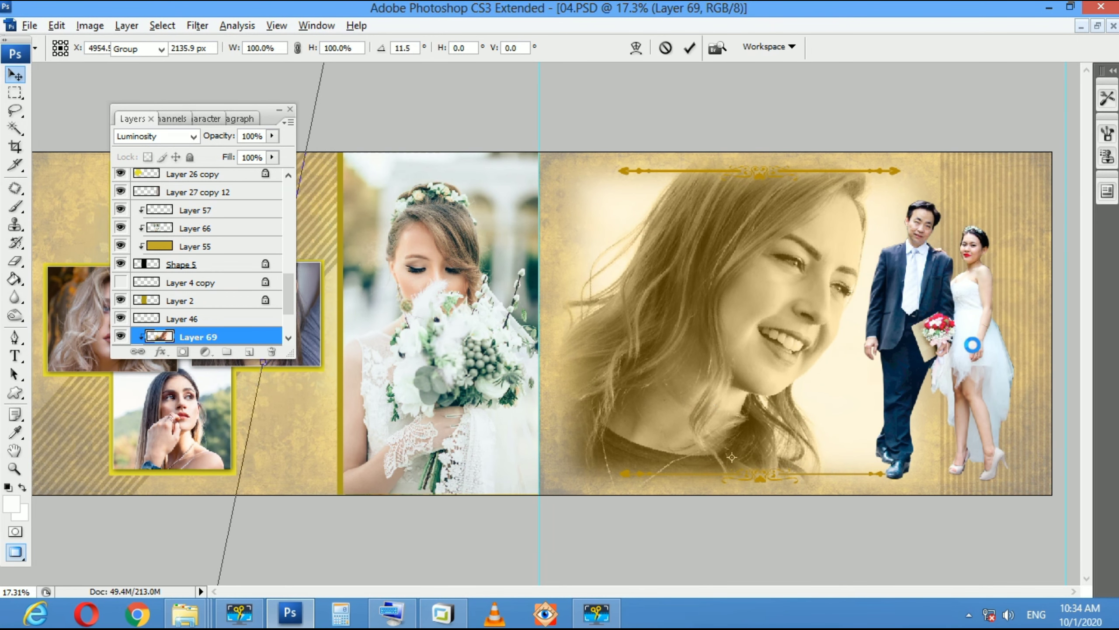
- Duplicate the wedding couple cutout layer and rotate the duplicate 180°
left_click(973, 360)
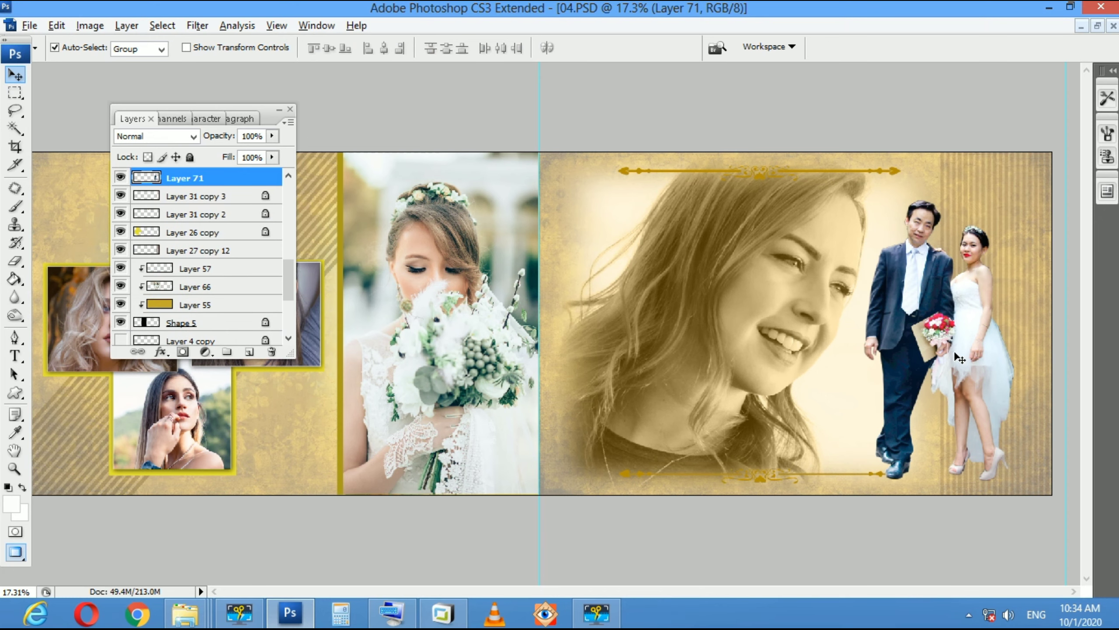
left_click_drag(955, 351, 953, 352)
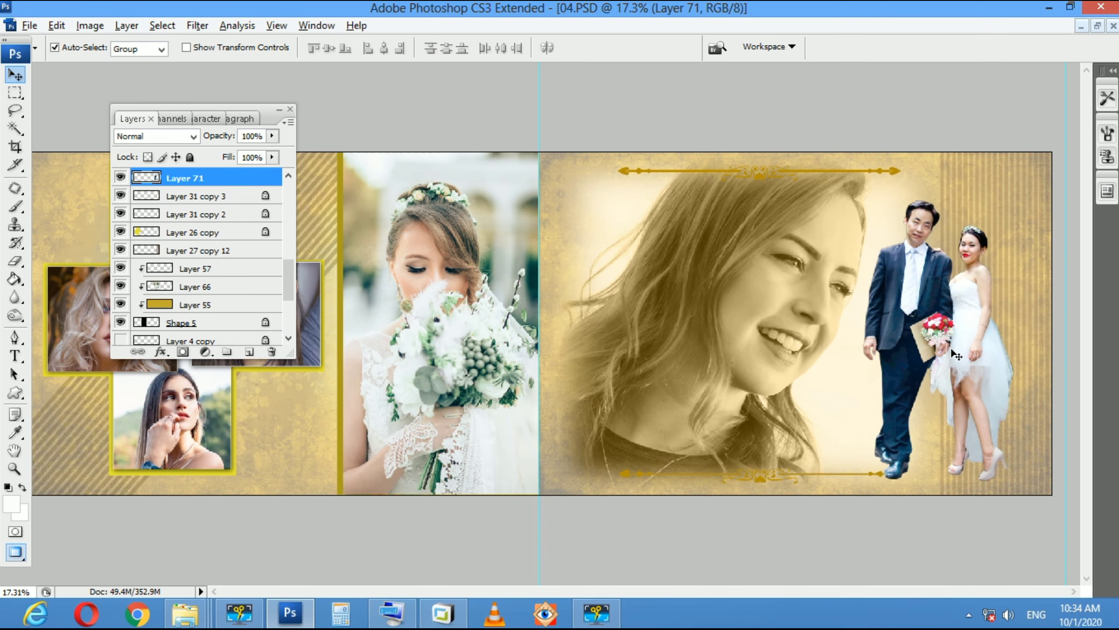
key("ctrl+j")
key("ctrl+t")
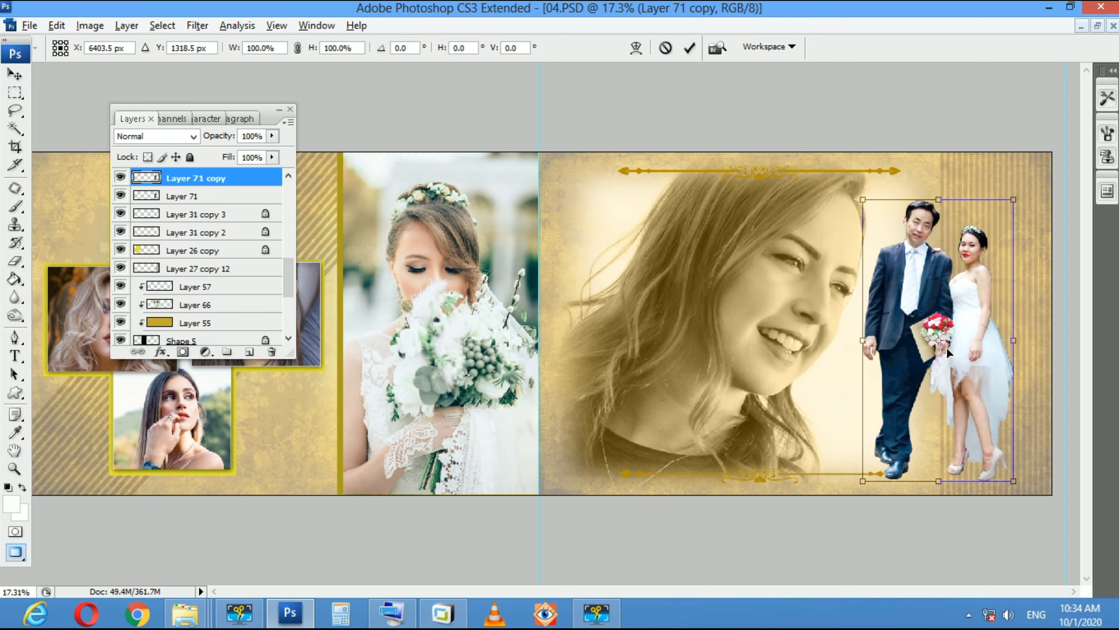
right_click(944, 335)
left_click(984, 484)
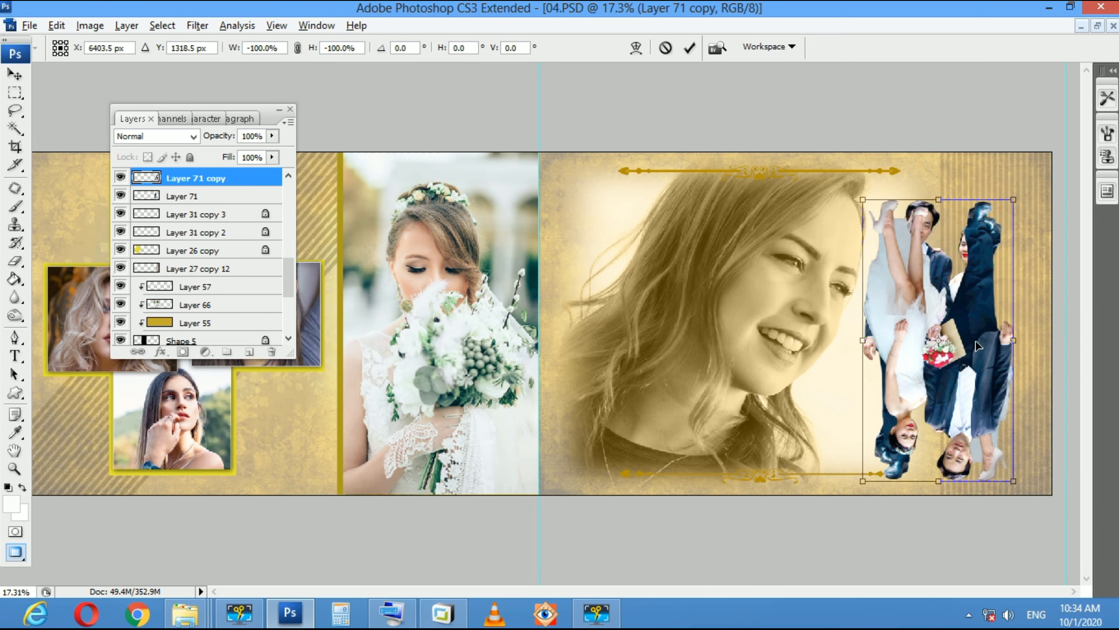
- Flip the upside-down couple copy horizontally, place it under their feet as a reflection and send it behind the original couple layer
left_click_drag(975, 349, 959, 492)
right_click(957, 443)
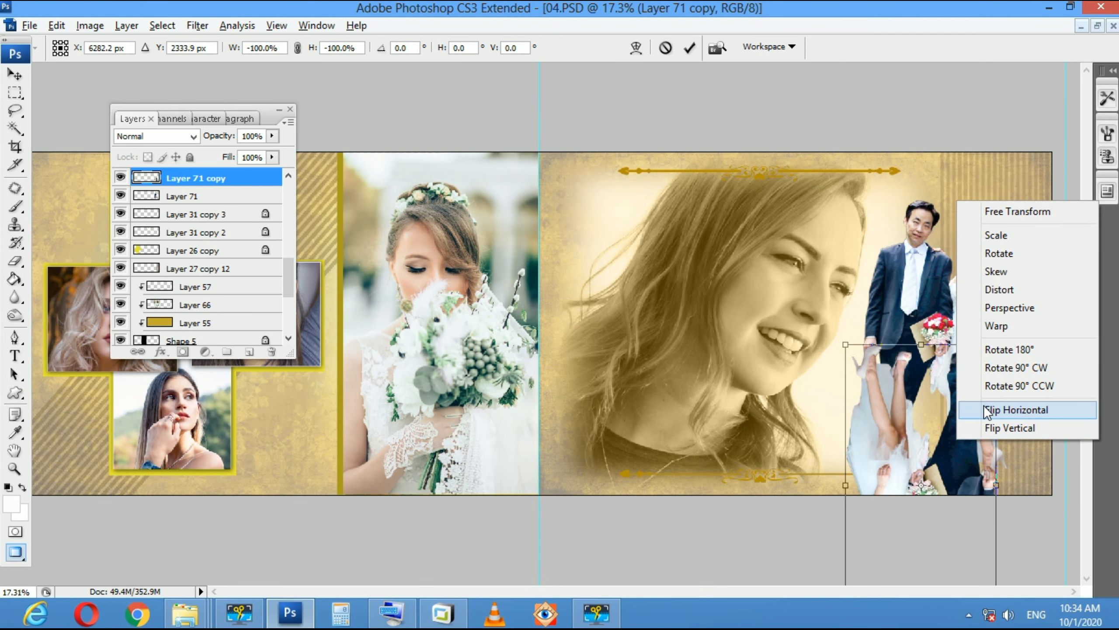
left_click(1014, 410)
left_click_drag(972, 399, 972, 505)
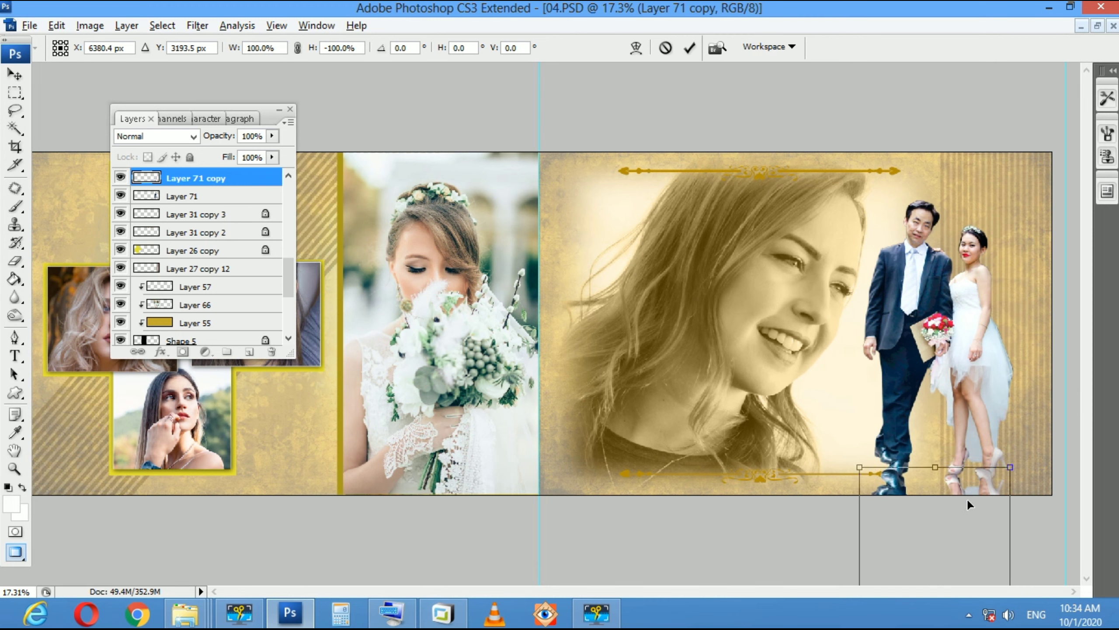
key("Return")
key("ctrl+bracketleft")
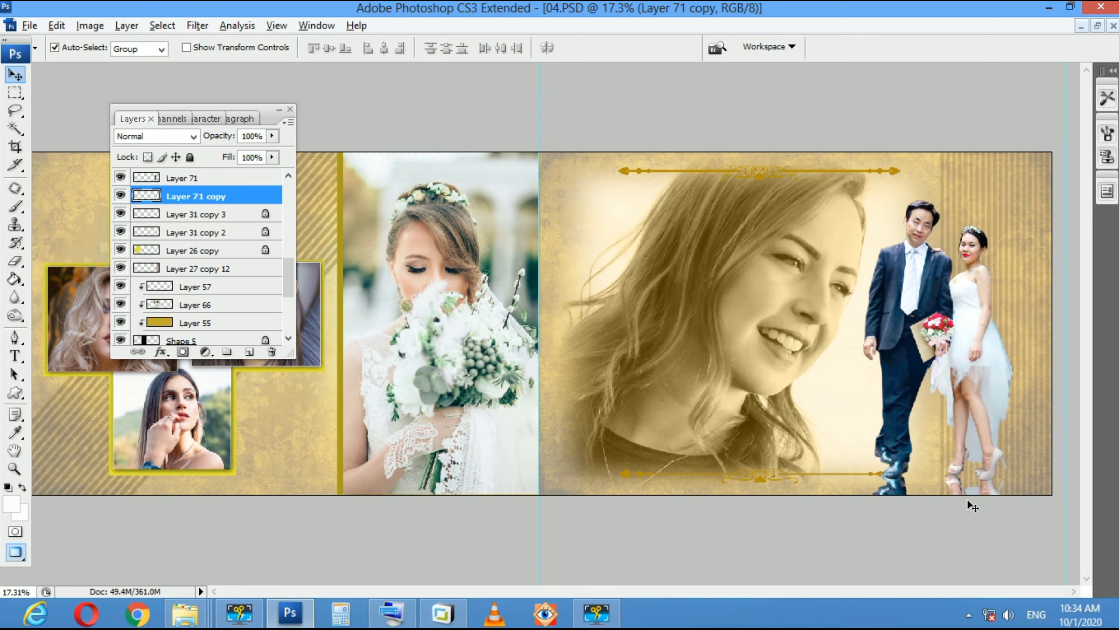
- Lower the opacity of the couple's reflection layer to 33%
key("8")
key("5")
key("5")
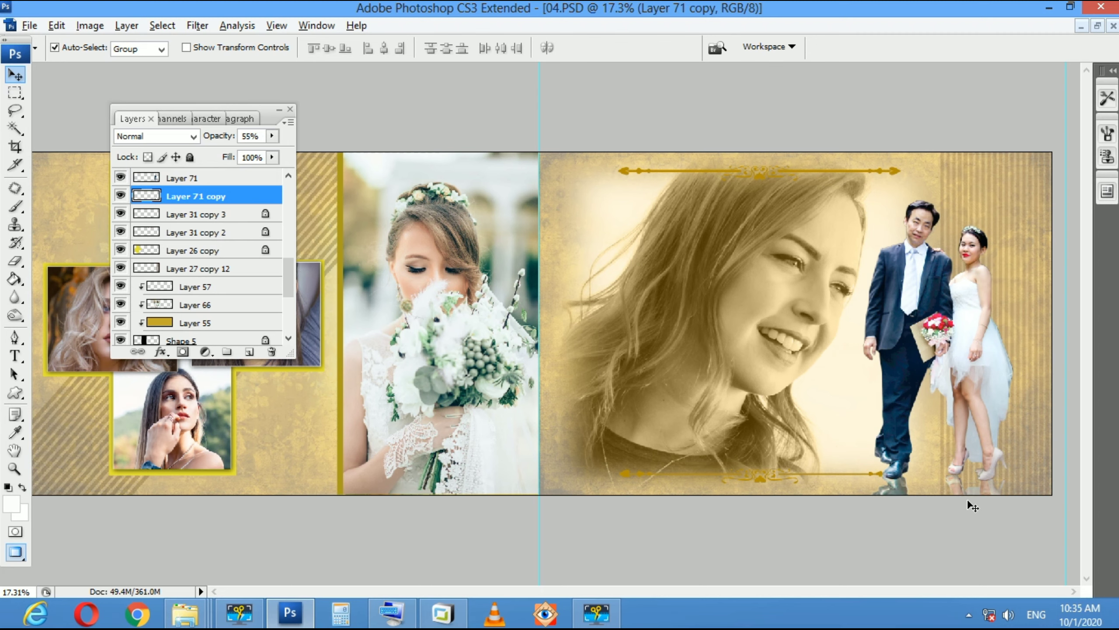
key("3")
key("3")
- Nudge the original couple cutout slightly upward so their feet stand clear of the reflection
left_click(963, 375)
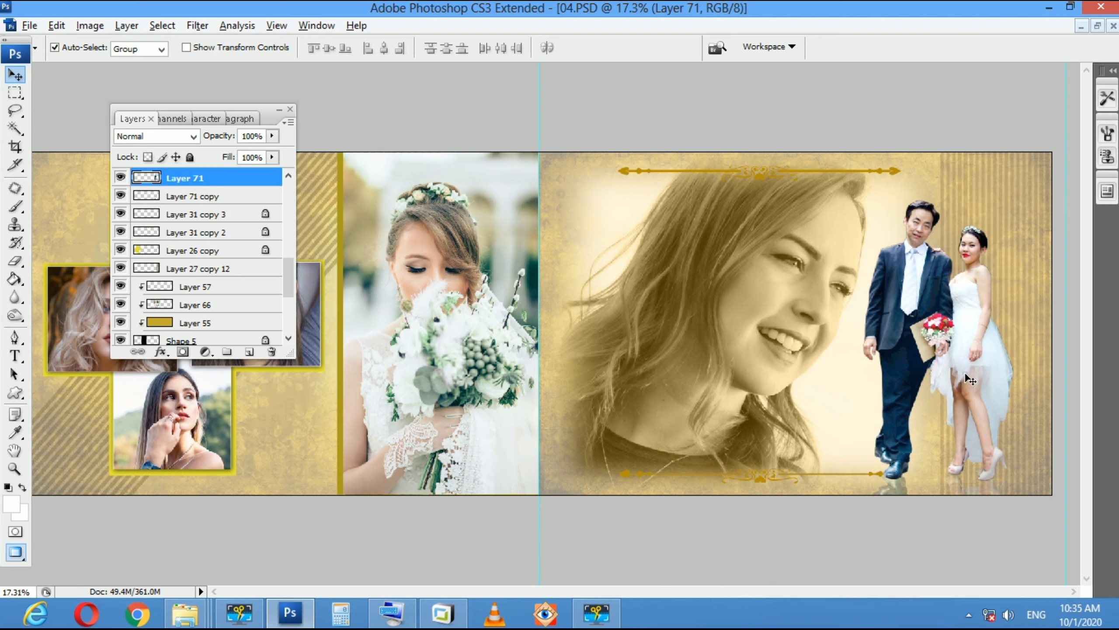
key("Up")
key("Up")
key("Up")
key("Up")
key("Up")
key("Up")
key("Up")
key("Up")
left_click(897, 493)
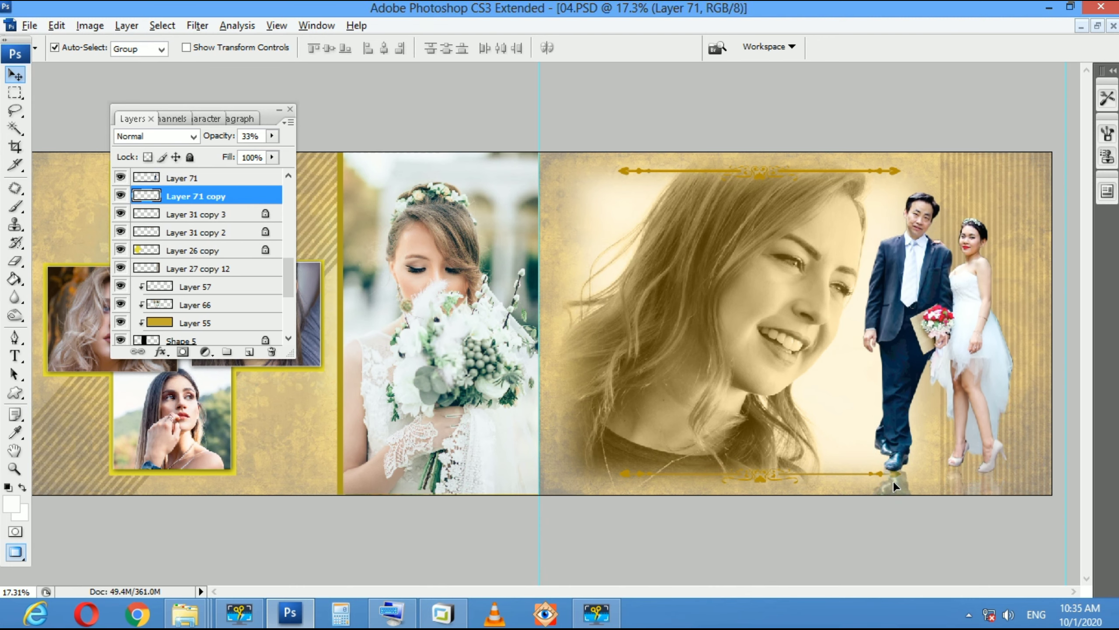
key("z")
left_click_drag(924, 486, 971, 557)
right_click(772, 439)
left_click(797, 447)
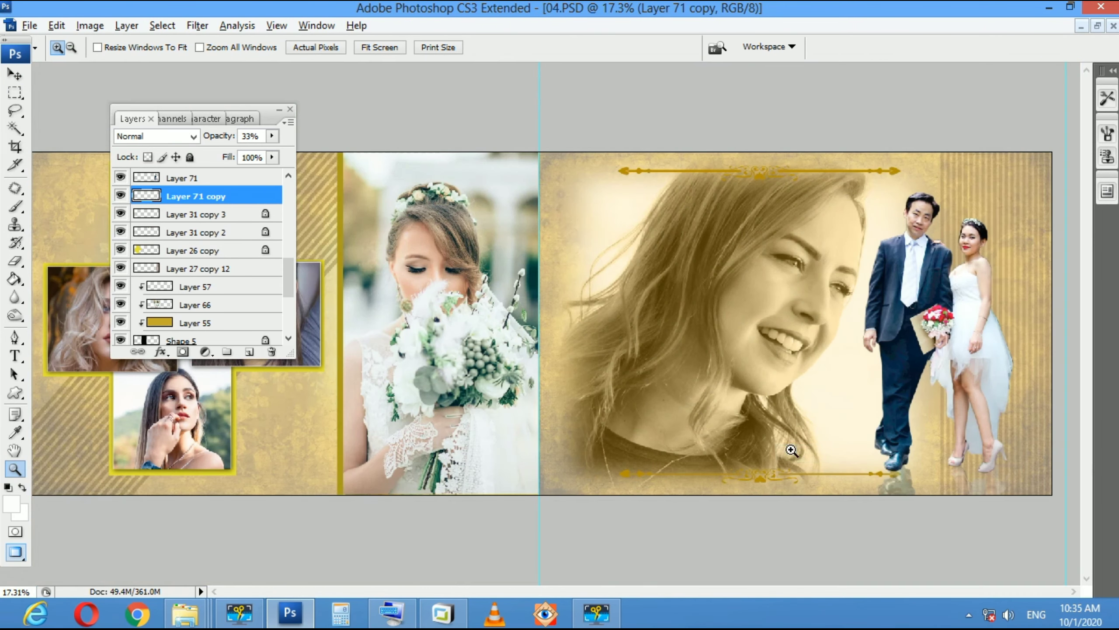
key("v")
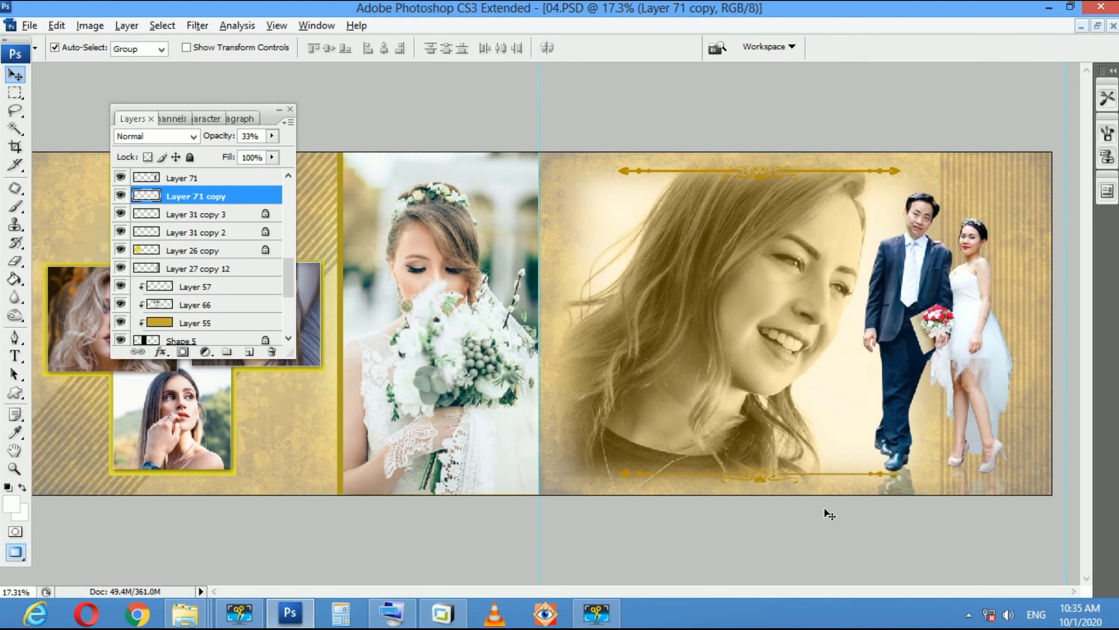
- Close the floating Layers panel so the small framed portraits on the spread are uncovered
left_click(290, 109)
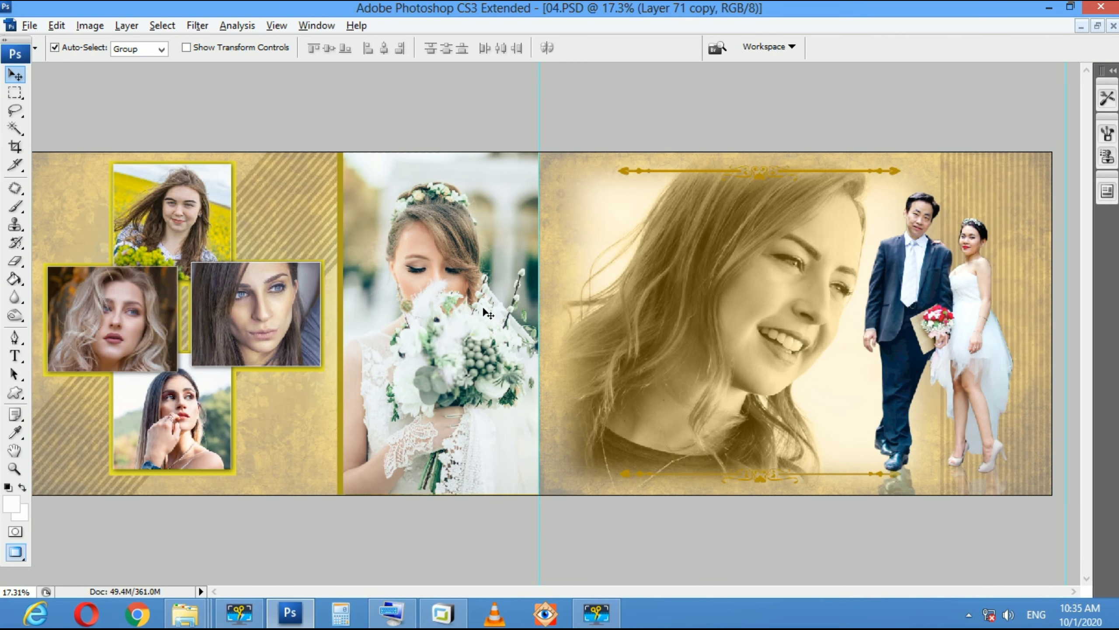
key("z")
right_click(519, 335)
left_click(546, 345)
key("Tab")
key("Tab")
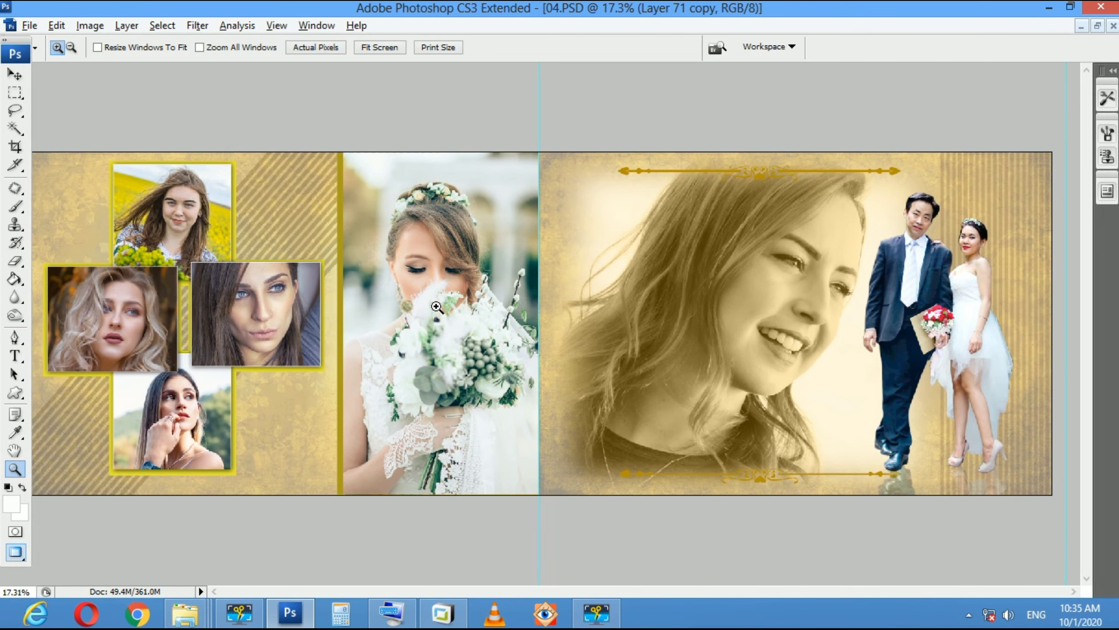
key("b")
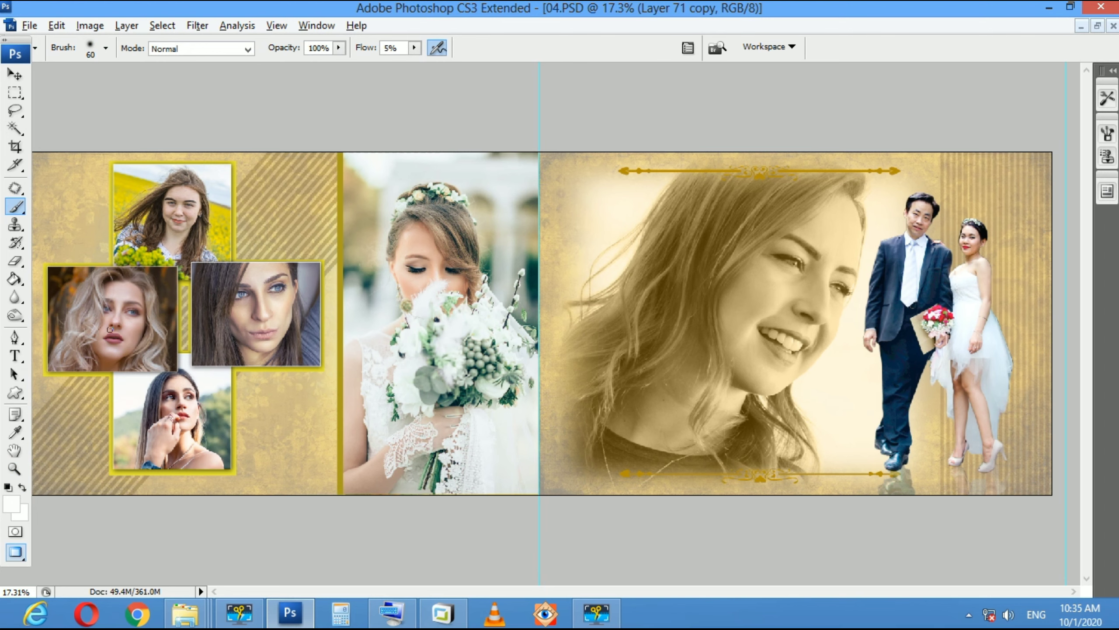
- Try black and white on the blonde woman's portrait and the yellow-field portrait, undoing each conversion
key("v")
left_click(113, 334)
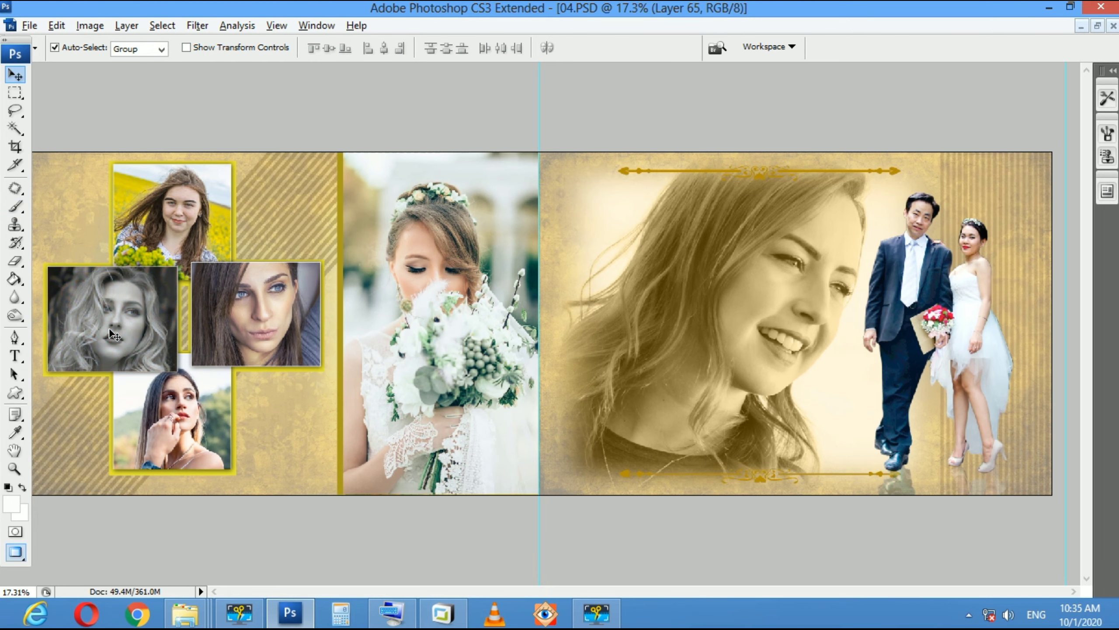
key("ctrl+alt+z")
left_click(192, 222)
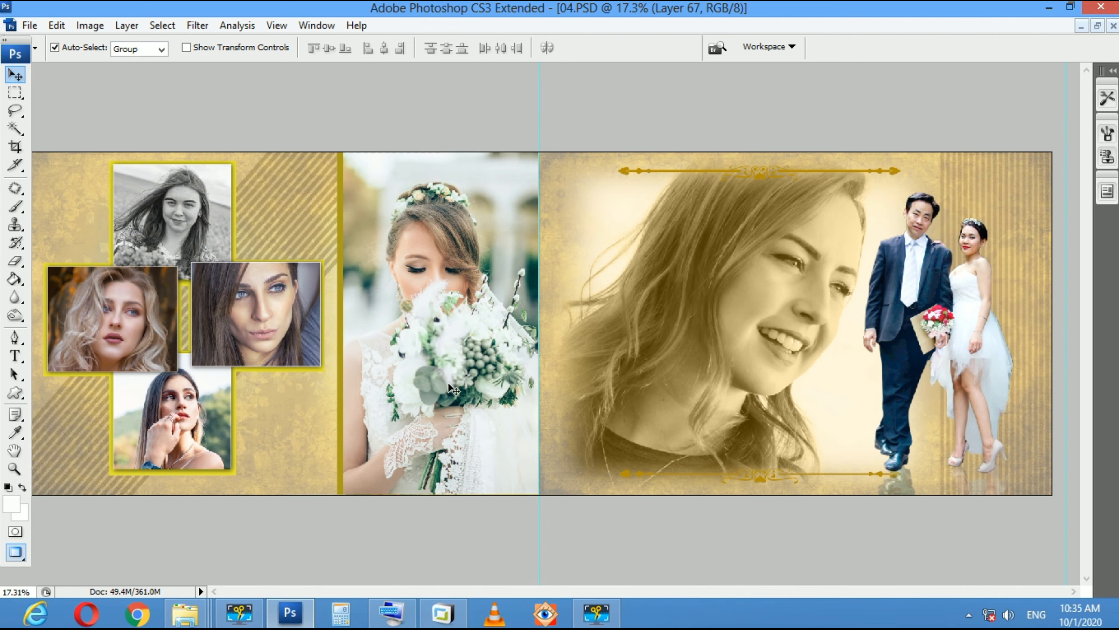
key("ctrl+alt+z")
- Convert the lowest small framed portrait to black and white, and tilt and reposition it within its frame
left_click(199, 397)
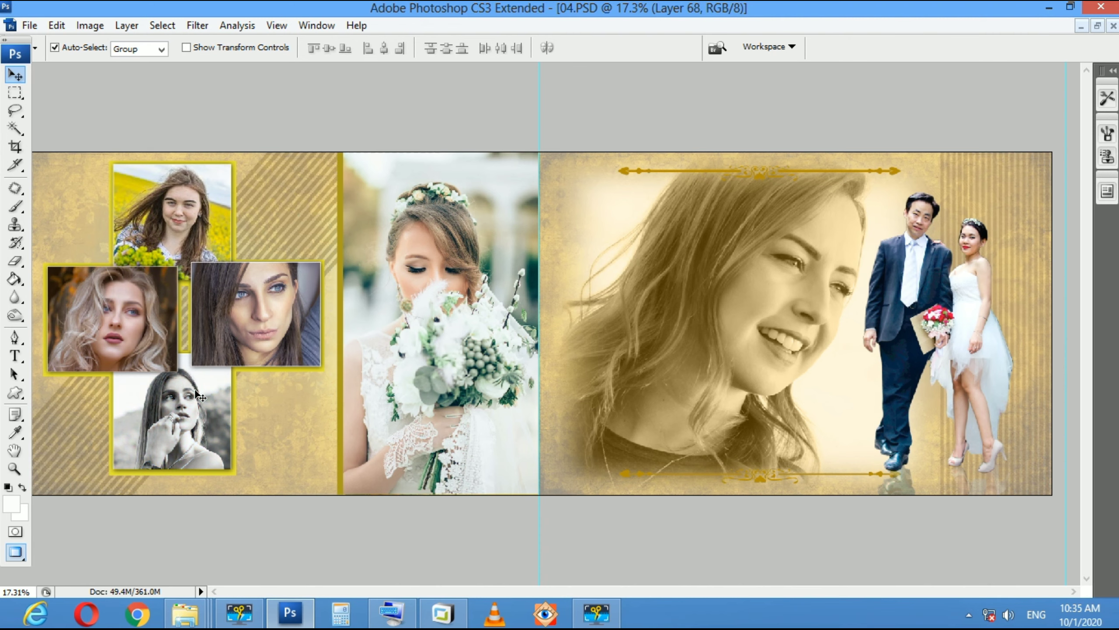
key("ctrl+t")
left_click_drag(269, 434, 201, 423)
key("Escape")
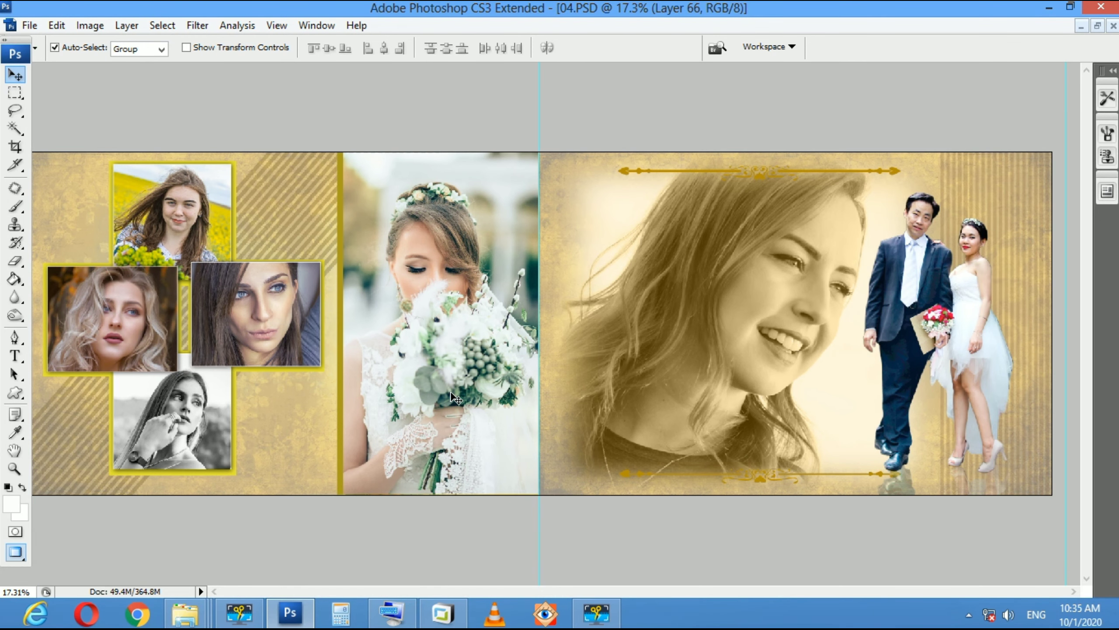
- Hide the tools and panels, and shift the gold ornaments above and below the sepia portrait slightly outward
key("z")
right_click(546, 344)
left_click(571, 352)
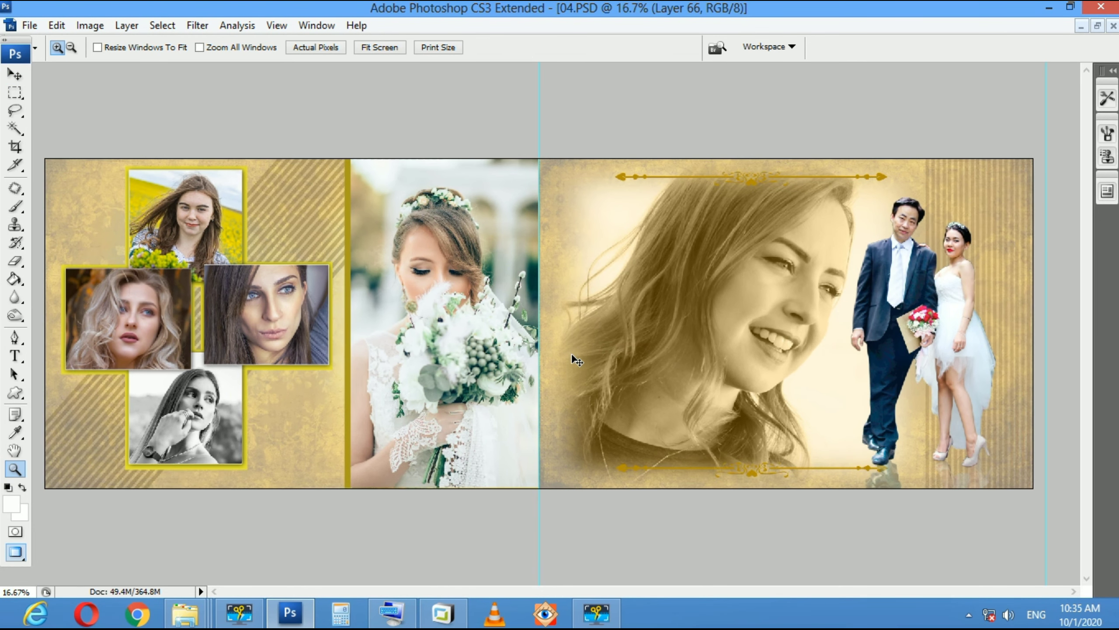
key("Tab")
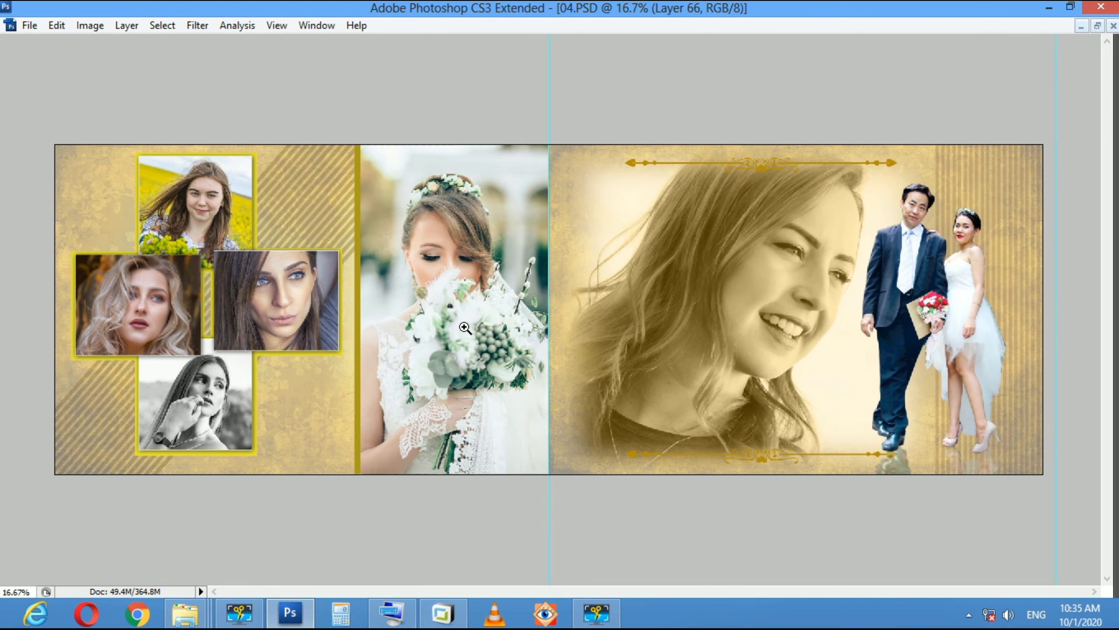
key("ctrl+0")
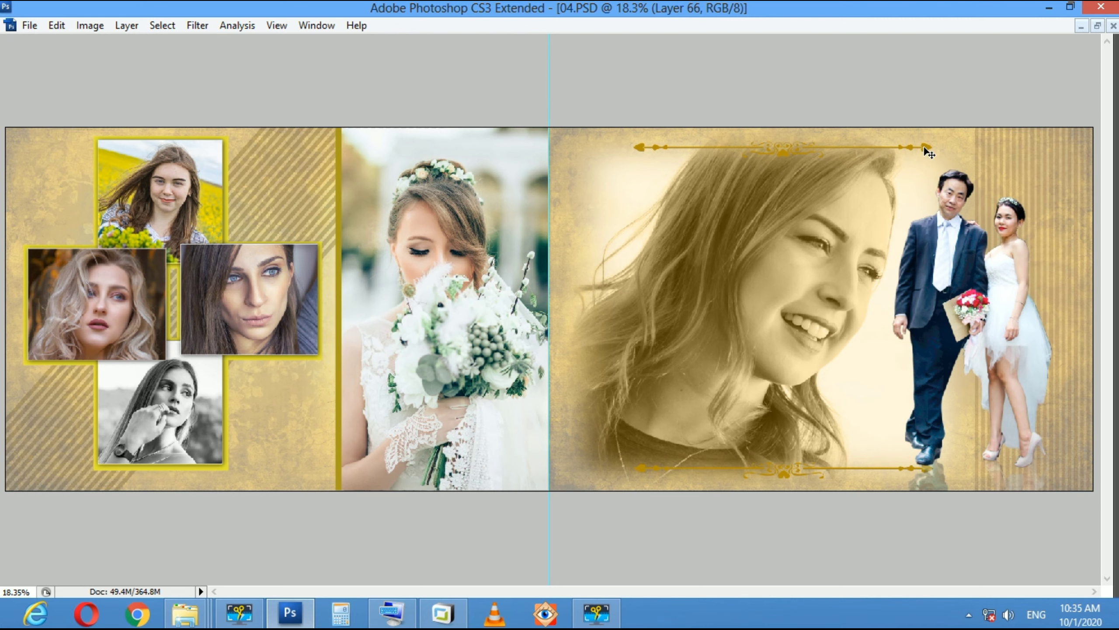
left_click_drag(924, 147, 924, 142)
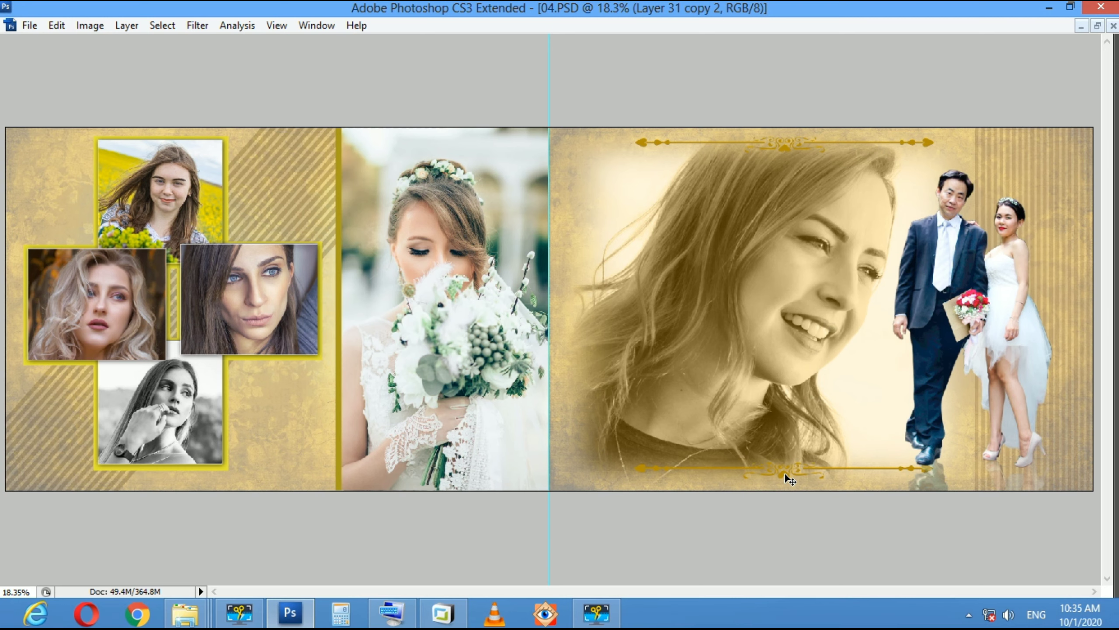
left_click_drag(783, 476, 782, 479)
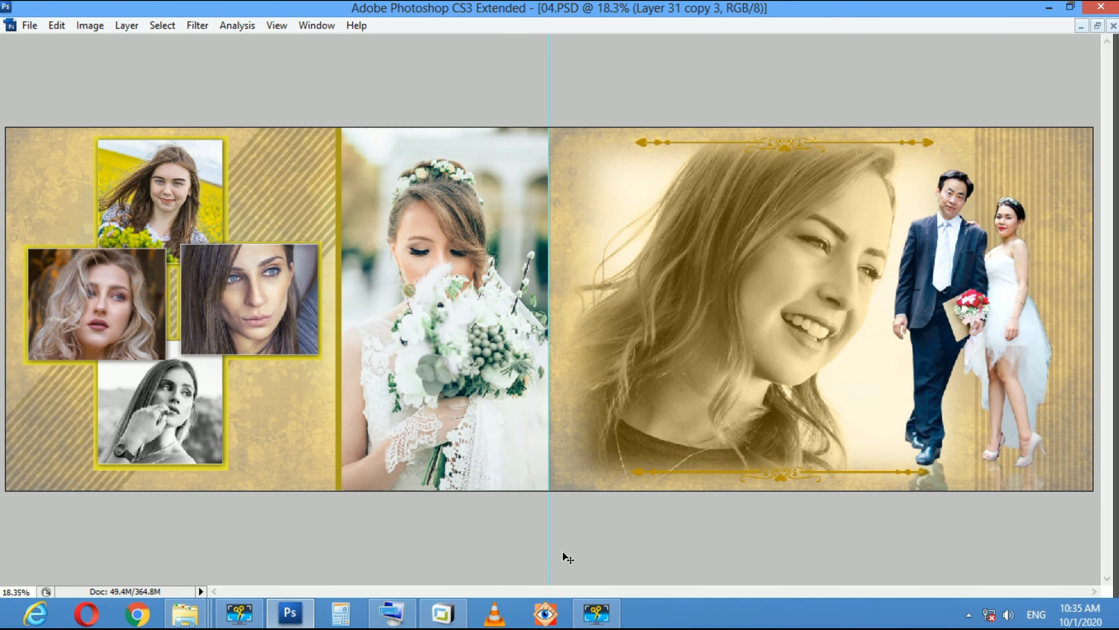